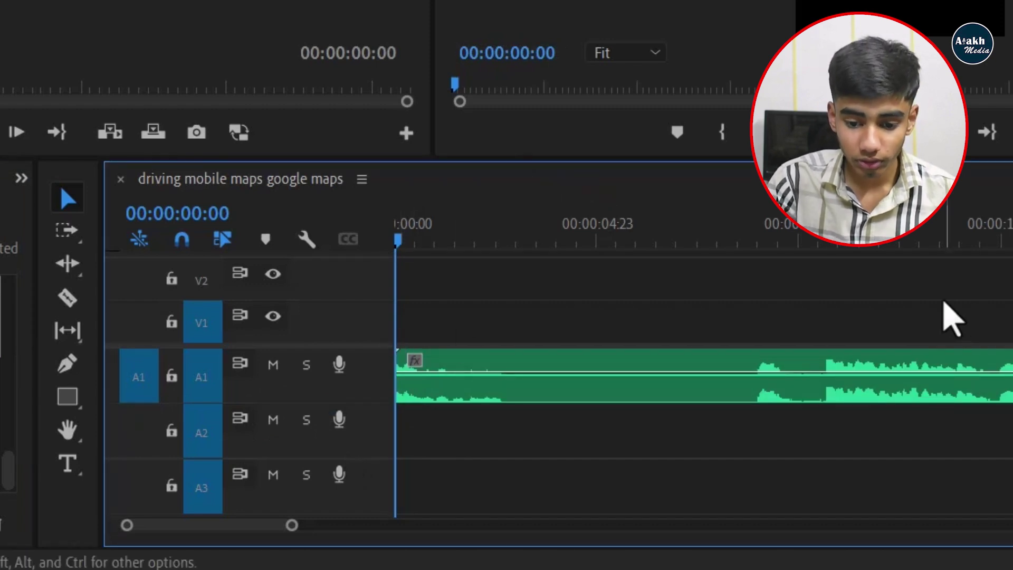
# Step: Arrange one audio clip on track A1 and another on track A2, both starting at the beginning of the sequence
pyautogui.moveTo(400, 376); pyautogui.dragTo(817, 376)
pyautogui.moveTo(889, 373); pyautogui.dragTo(464, 434)
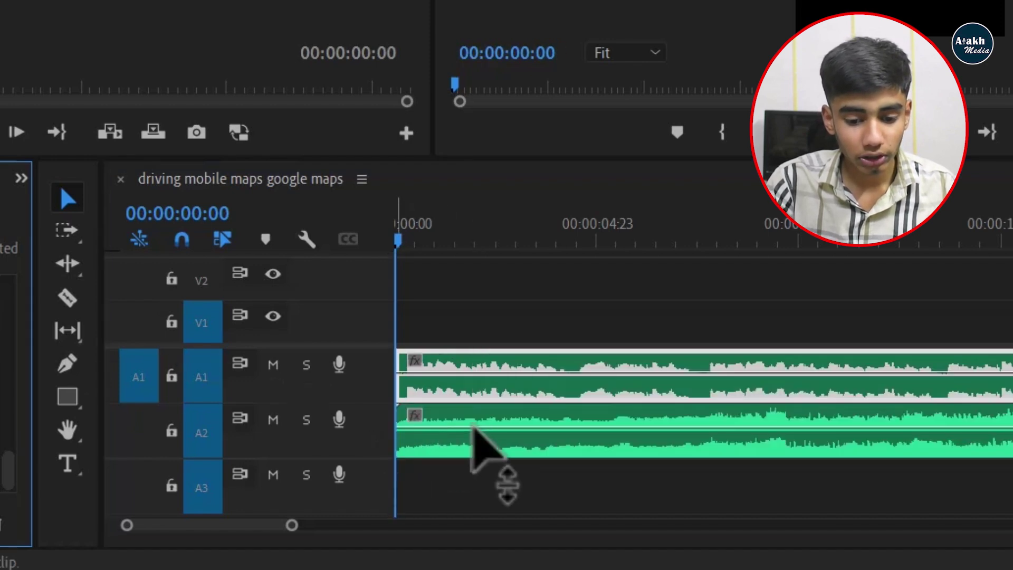
pyautogui.scroll(-1, 501, 449)
pyautogui.scroll(-1, 496, 450)
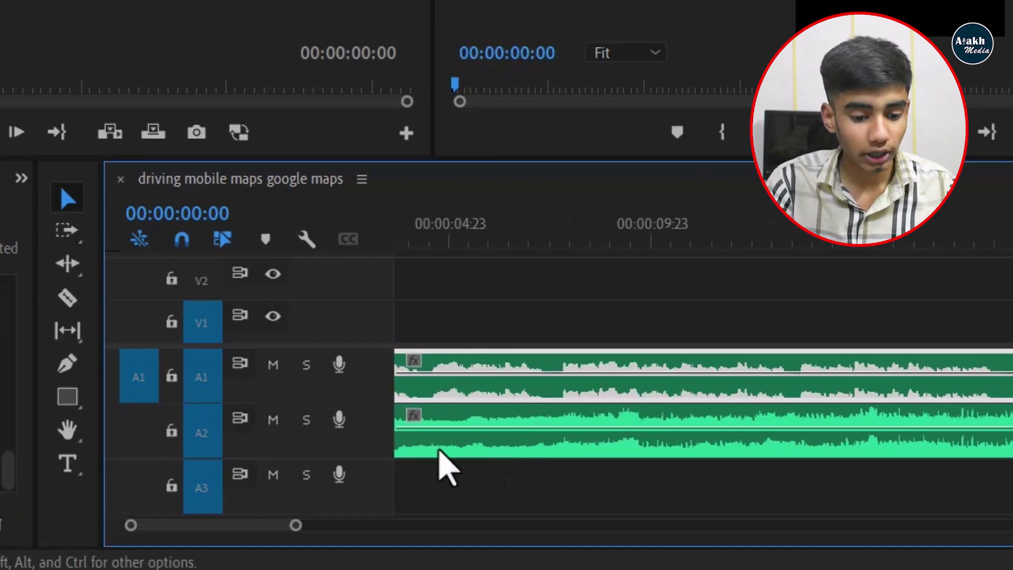
# Step: Add a short sound effect clip from the project to track A3 at about 15 seconds in the sequence
pyautogui.moveTo(7, 317); pyautogui.dragTo(890, 501)
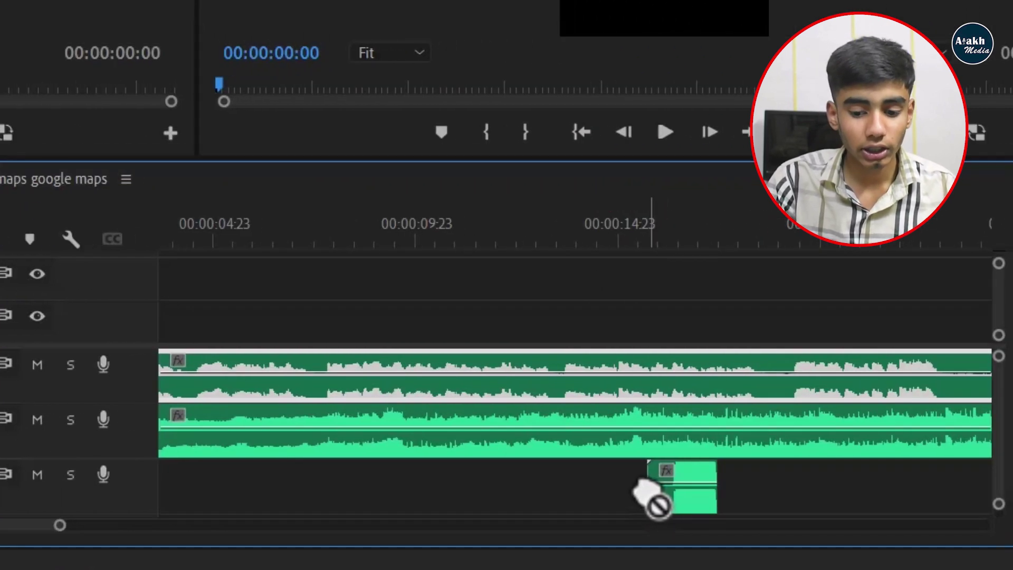
pyautogui.moveTo(641, 488); pyautogui.dragTo(626, 488)
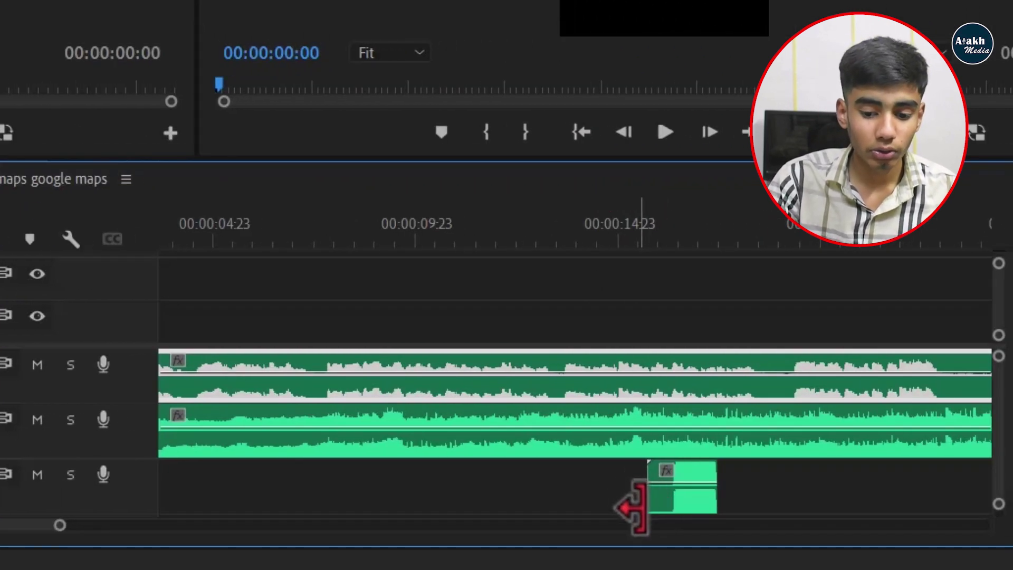
pyautogui.scroll(5, 346, 385)
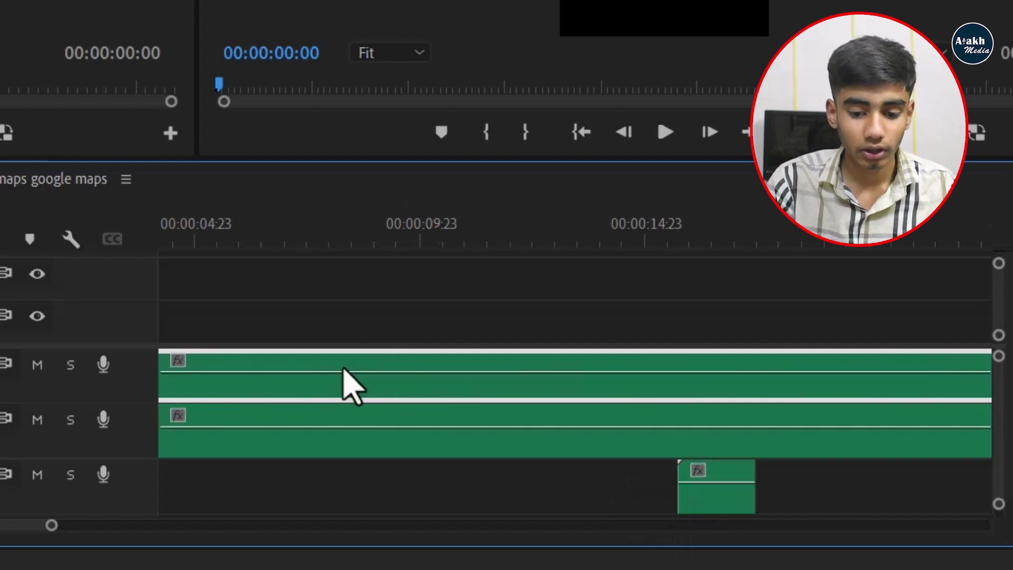
pyautogui.scroll(1, 358, 409)
pyautogui.scroll(1, 358, 409)
pyautogui.scroll(5, 317, 312)
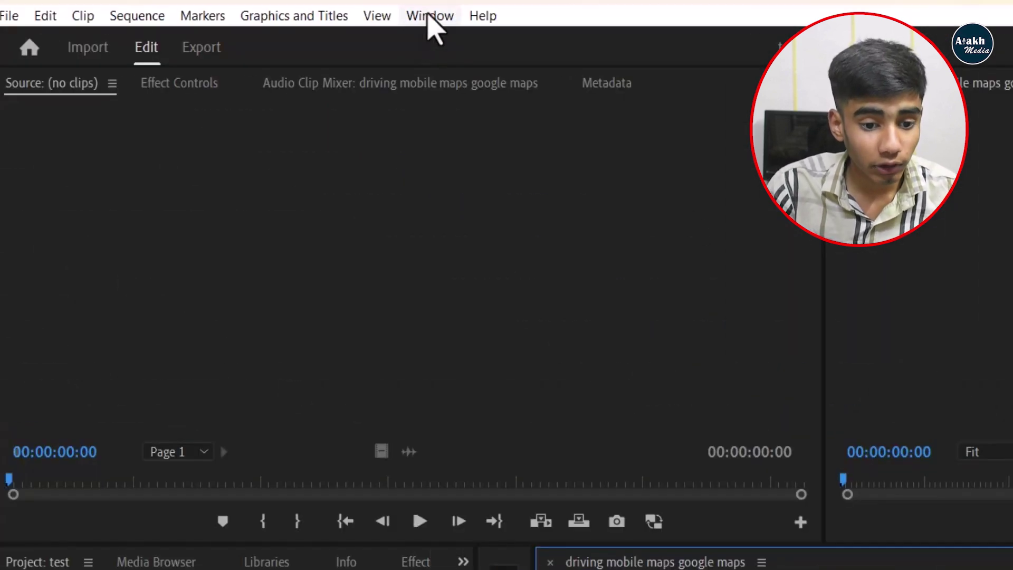
# Step: Open the Audio Track Mixer for the "driving mobile maps google maps" sequence and compare it with the Audio Clip Mixer
pyautogui.click(429, 15)
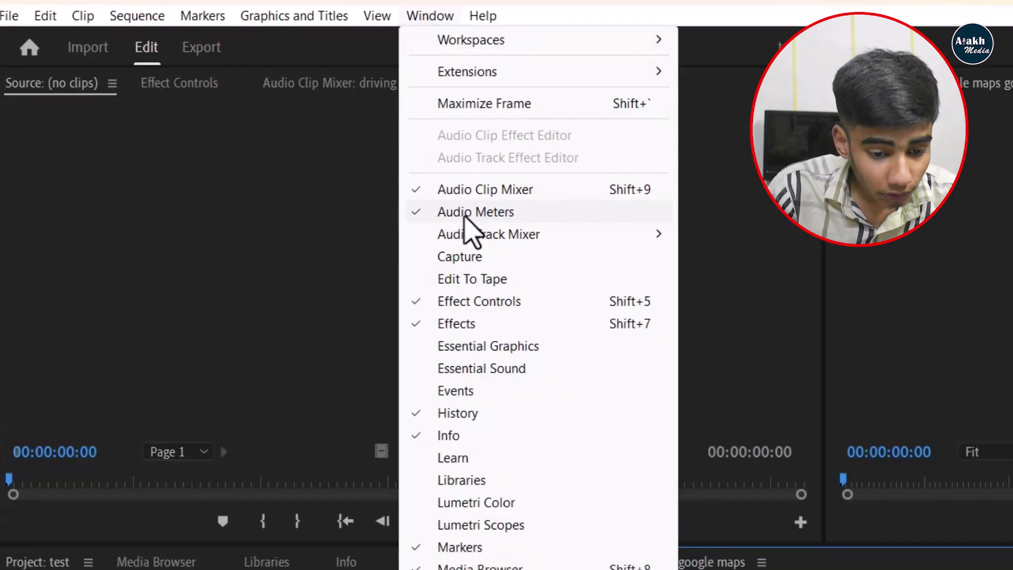
pyautogui.moveTo(469, 240)
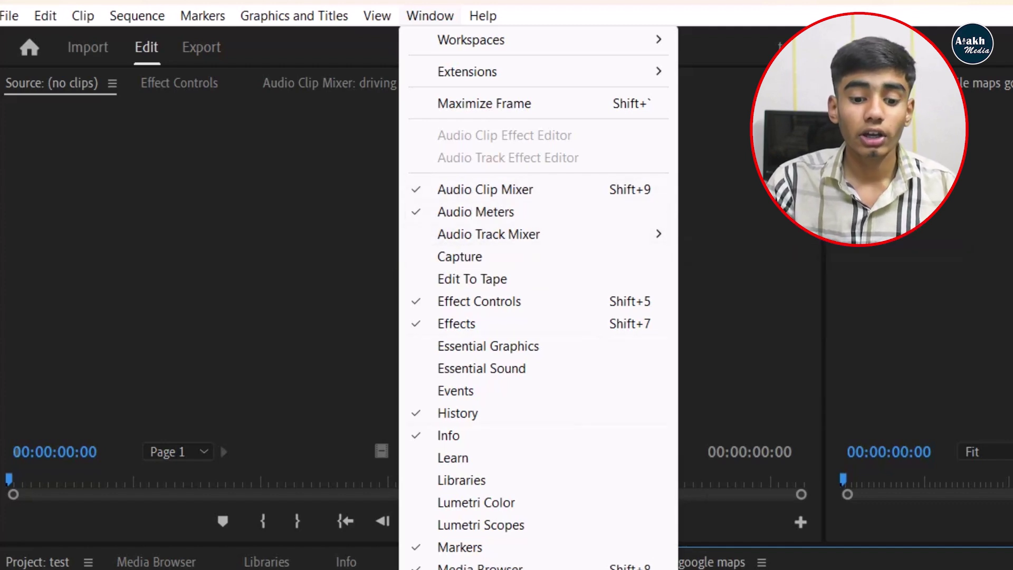
pyautogui.click(736, 568)
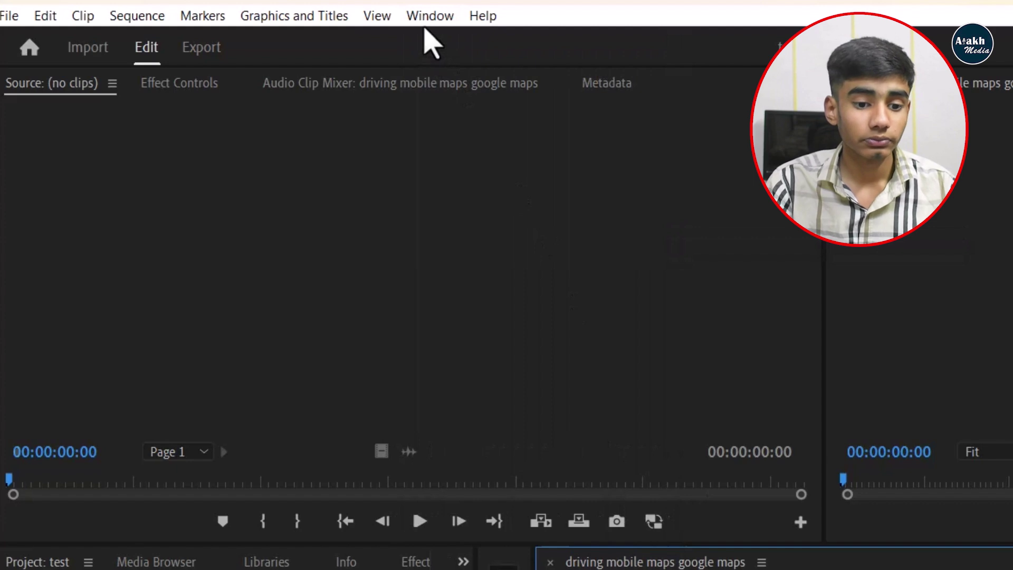
pyautogui.click(432, 13)
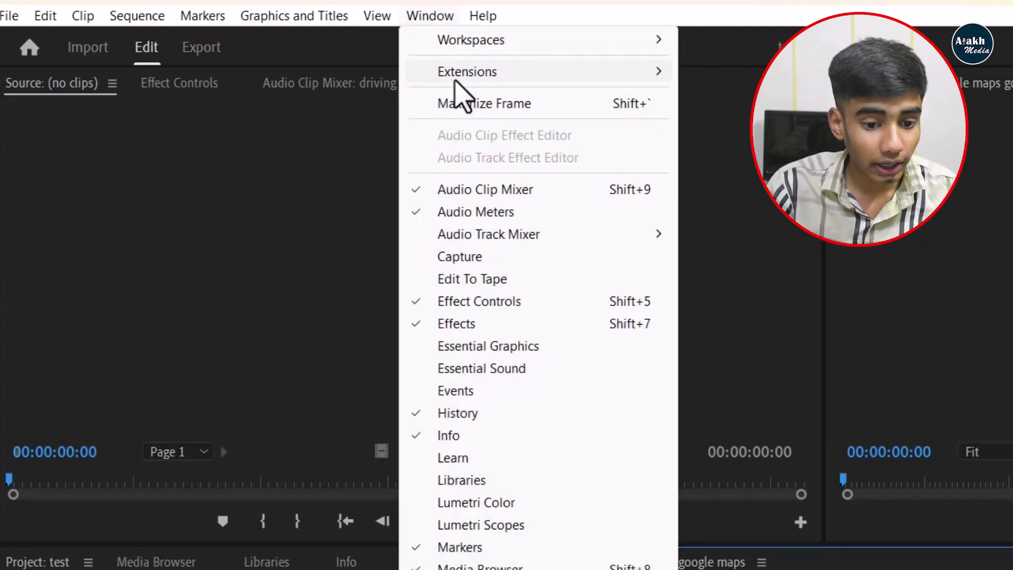
pyautogui.moveTo(670, 234)
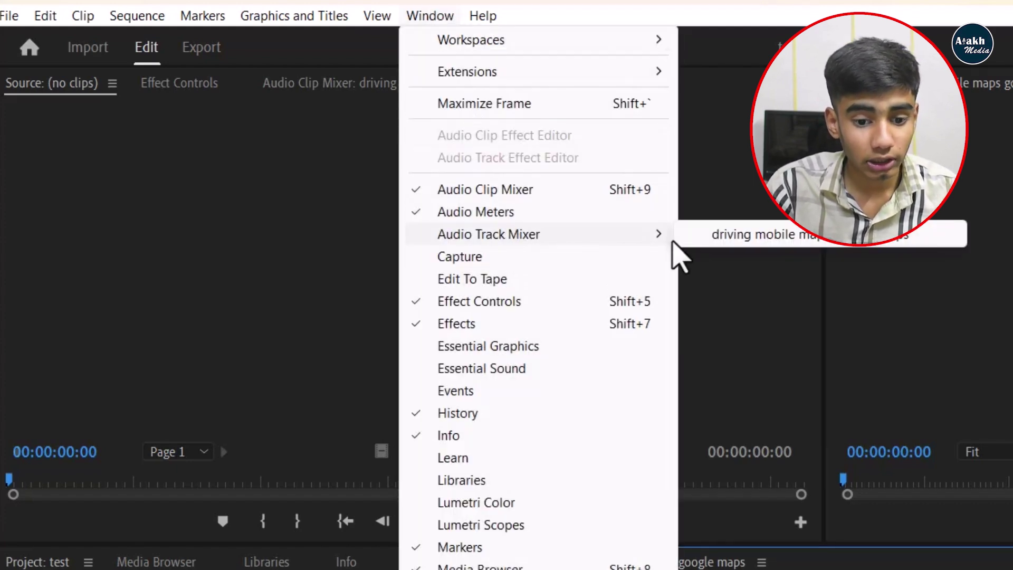
pyautogui.click(716, 234)
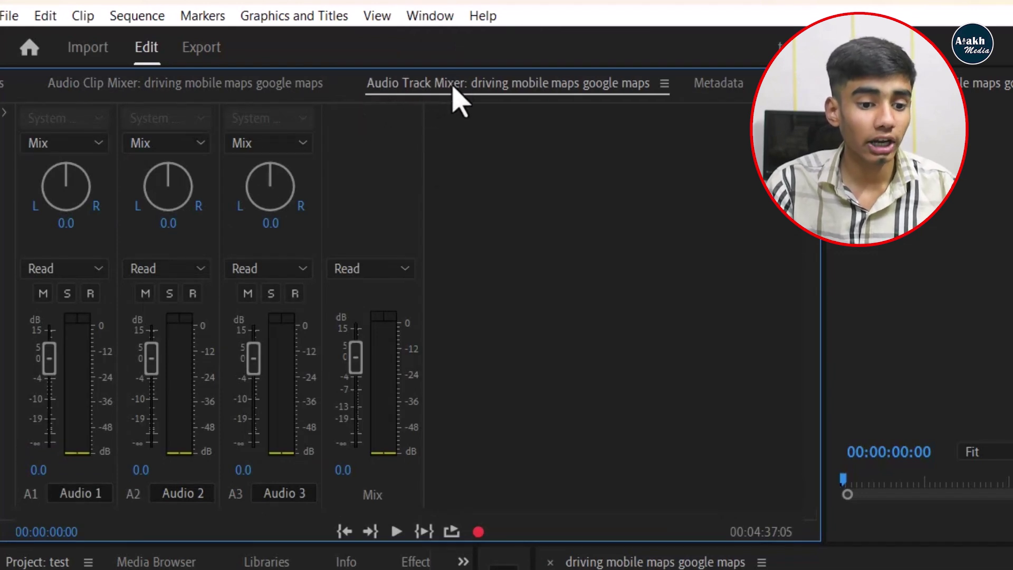
pyautogui.click(269, 84)
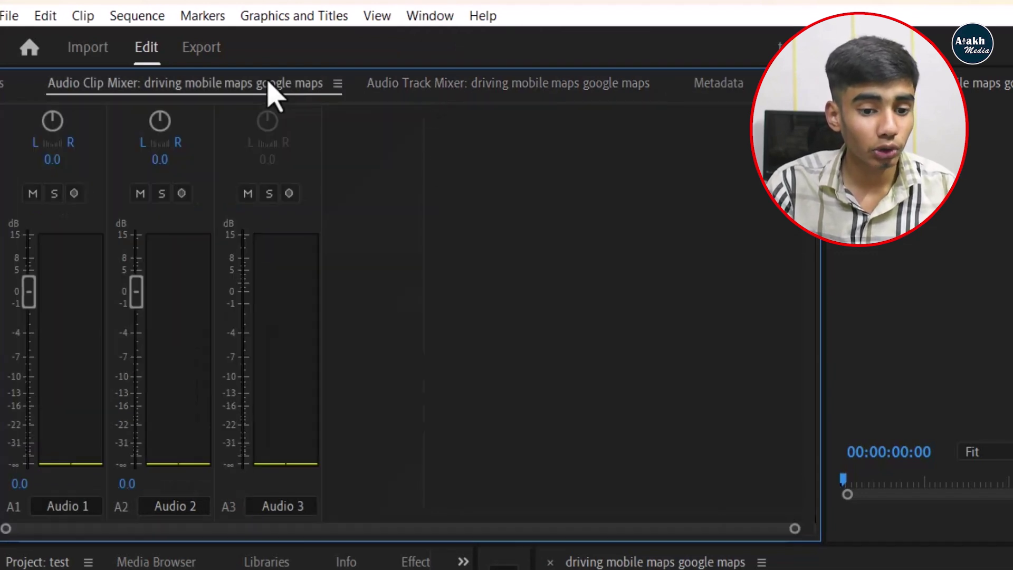
pyautogui.click(432, 84)
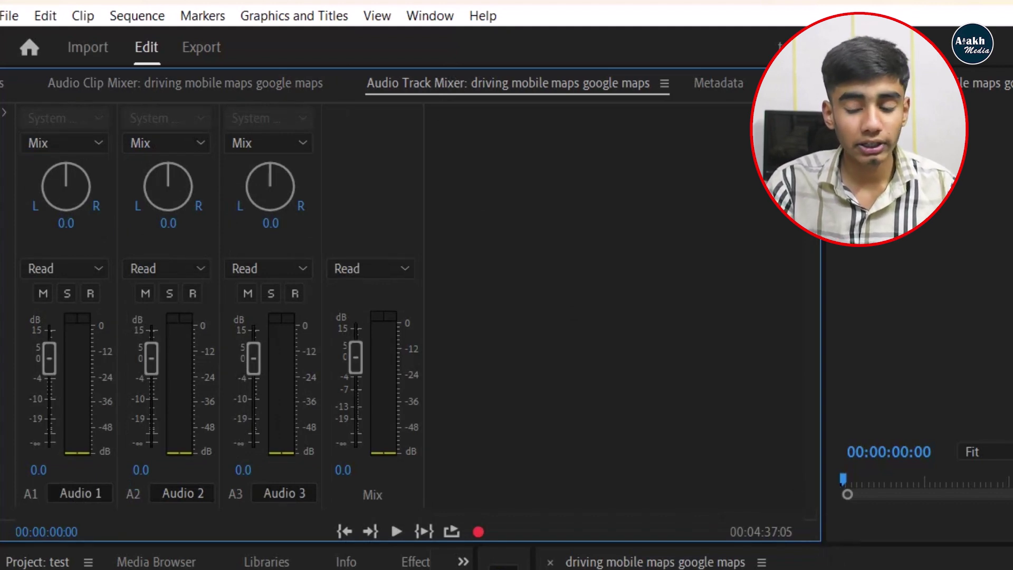
# Step: Play the sequence from about 00:00:01:10 to check the track levels in the Audio Track Mixer
pyautogui.click(738, 568)
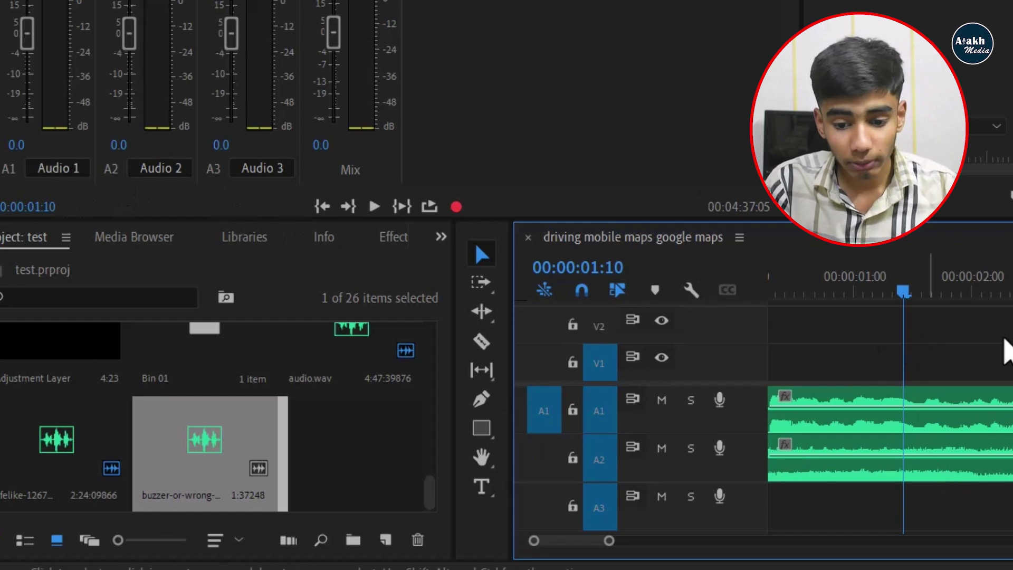
pyautogui.press('space')
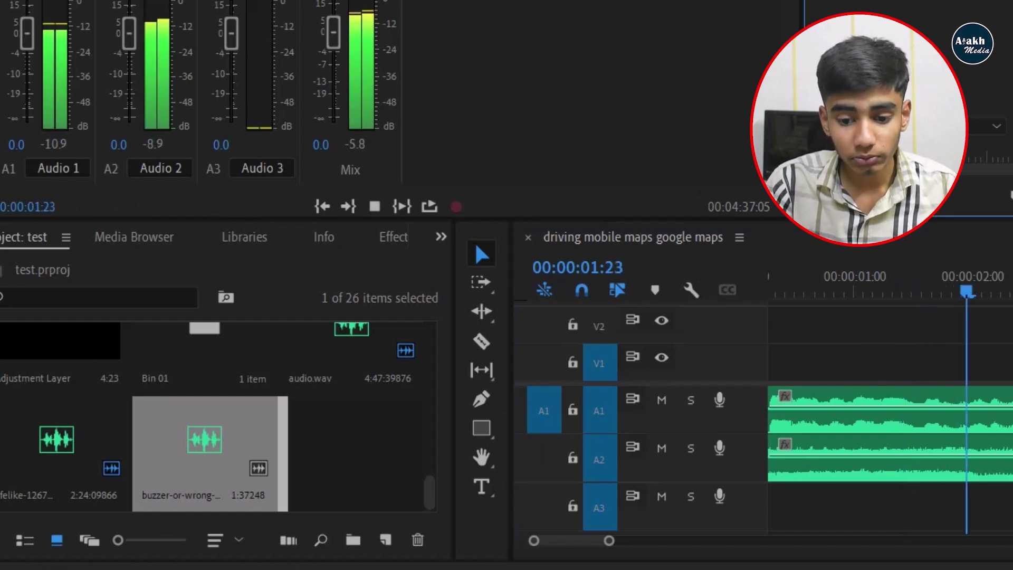
pyautogui.press('space')
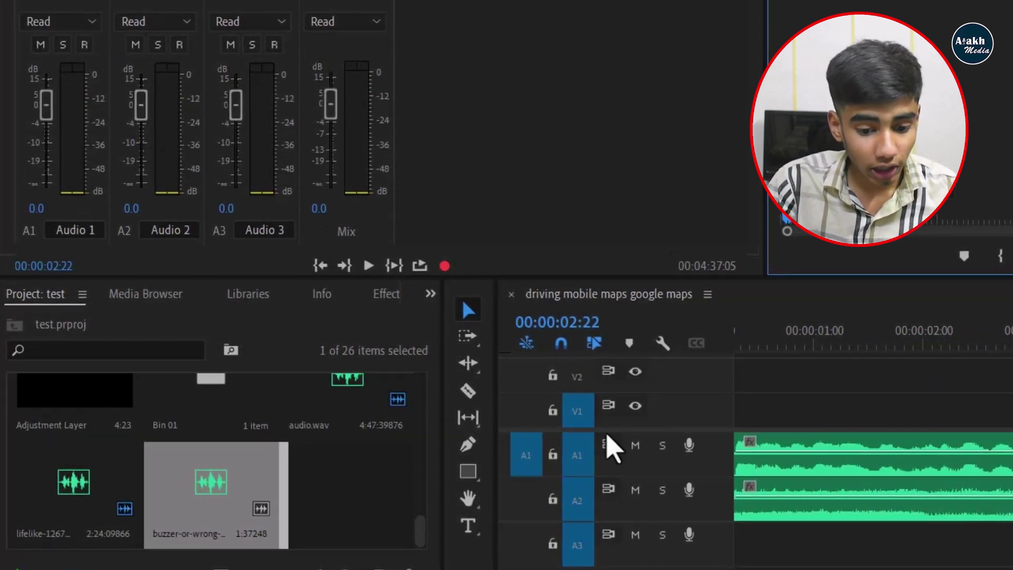
# Step: Lower the Audio 2 track volume to -9.9 dB and play back the start of the sequence to hear it
pyautogui.click(843, 522)
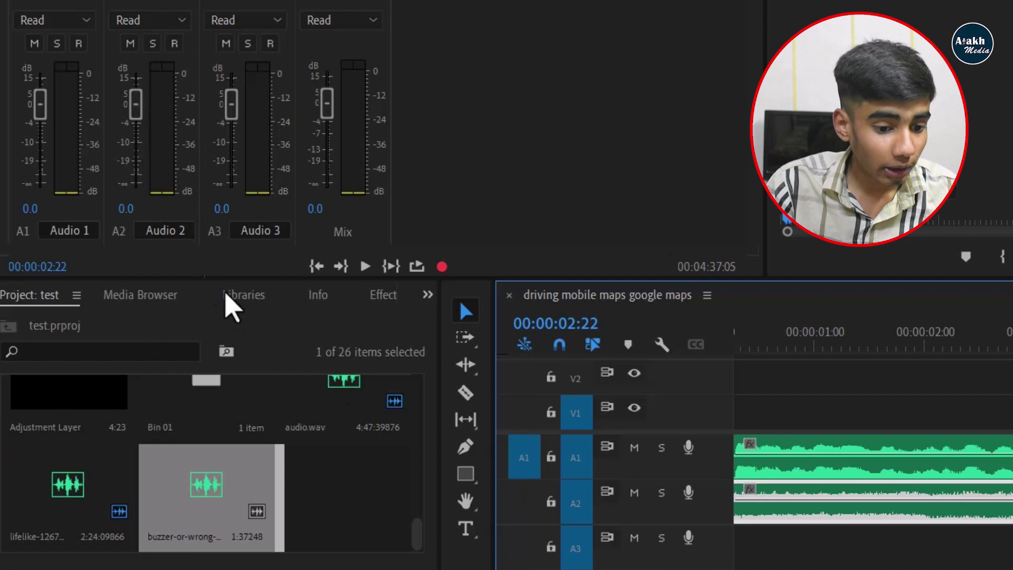
pyautogui.moveTo(135, 105); pyautogui.dragTo(141, 146)
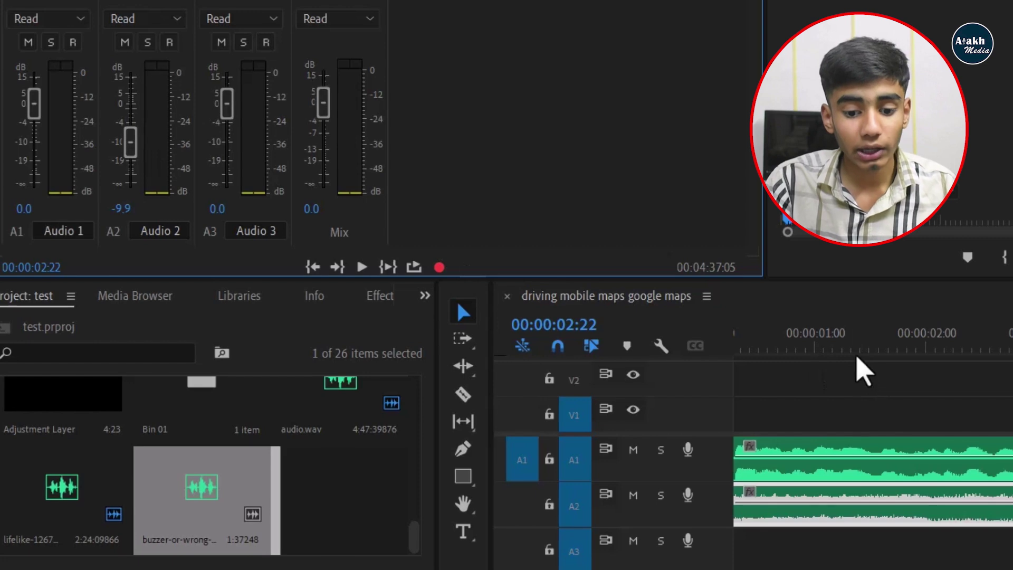
pyautogui.click(847, 348)
pyautogui.press('space')
pyautogui.press('space')
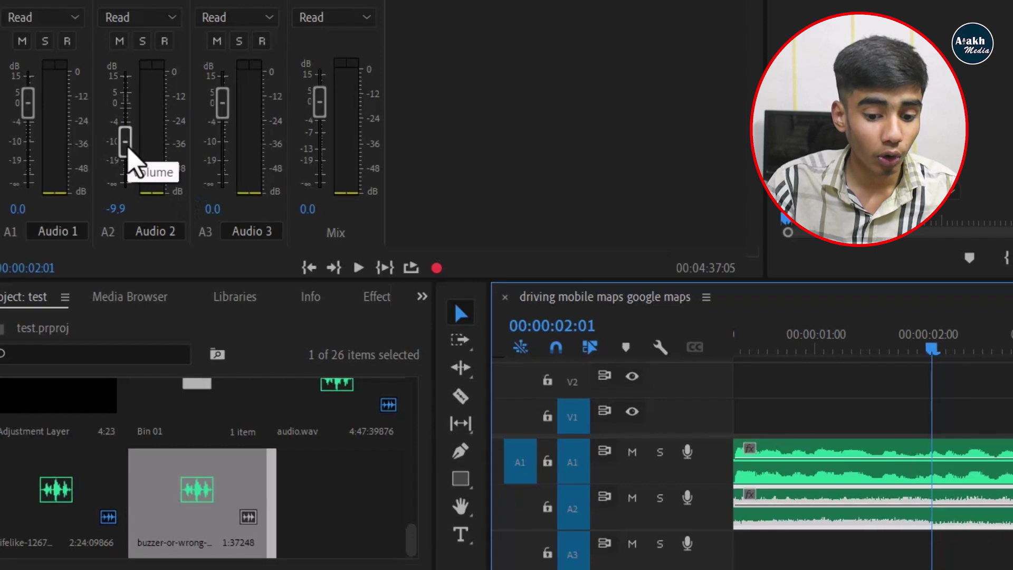
# Step: Lower the Audio 2 track volume to -30.3 dB and play the sequence from 00:00:00:18
pyautogui.moveTo(129, 150); pyautogui.dragTo(130, 175)
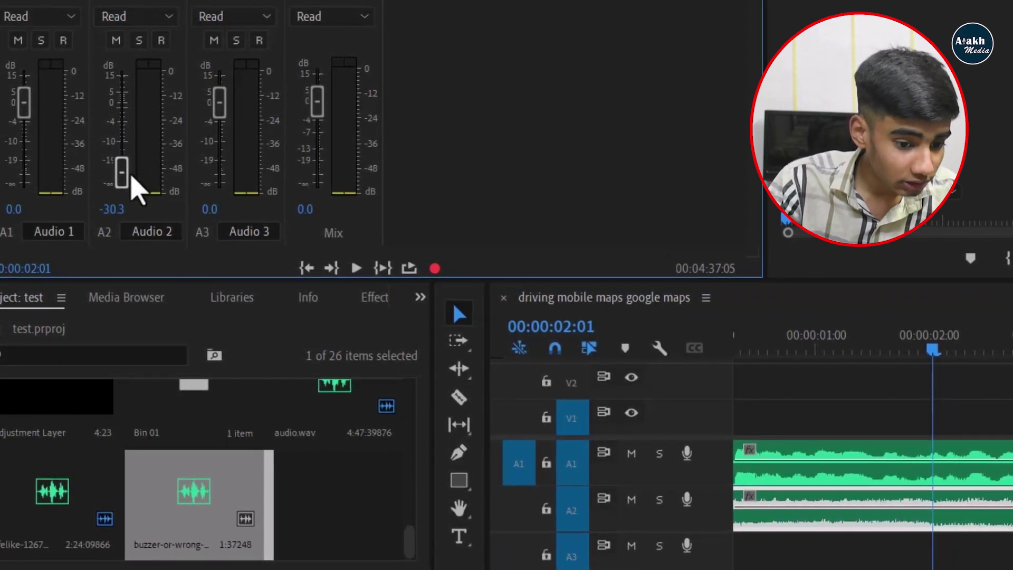
pyautogui.click(786, 345)
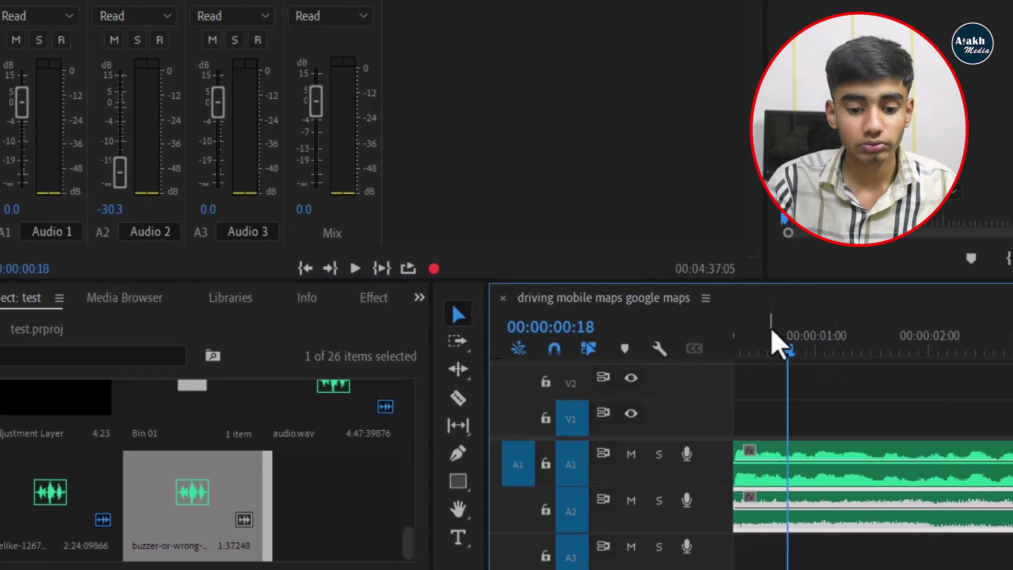
pyautogui.press('space')
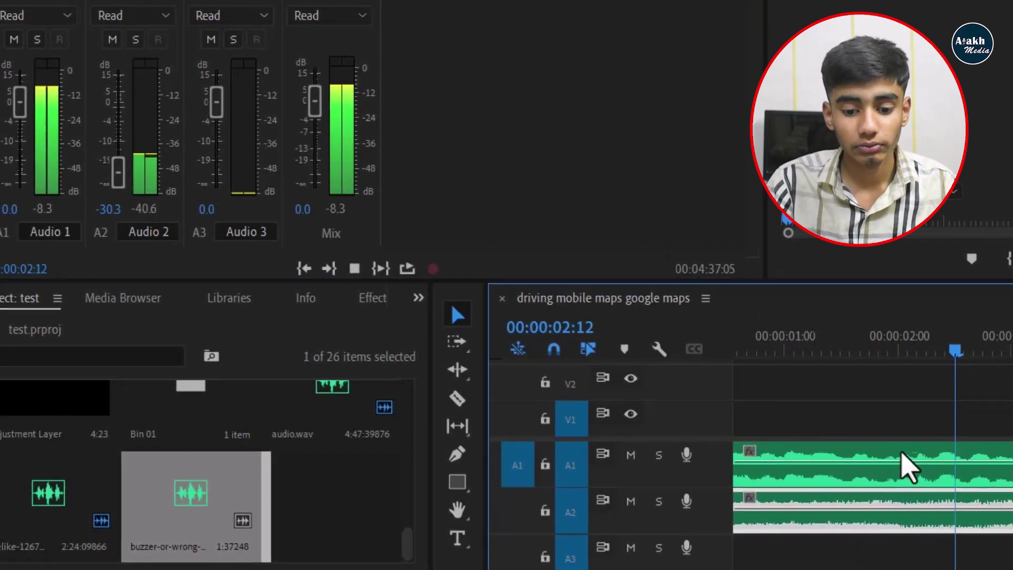
pyautogui.press('space')
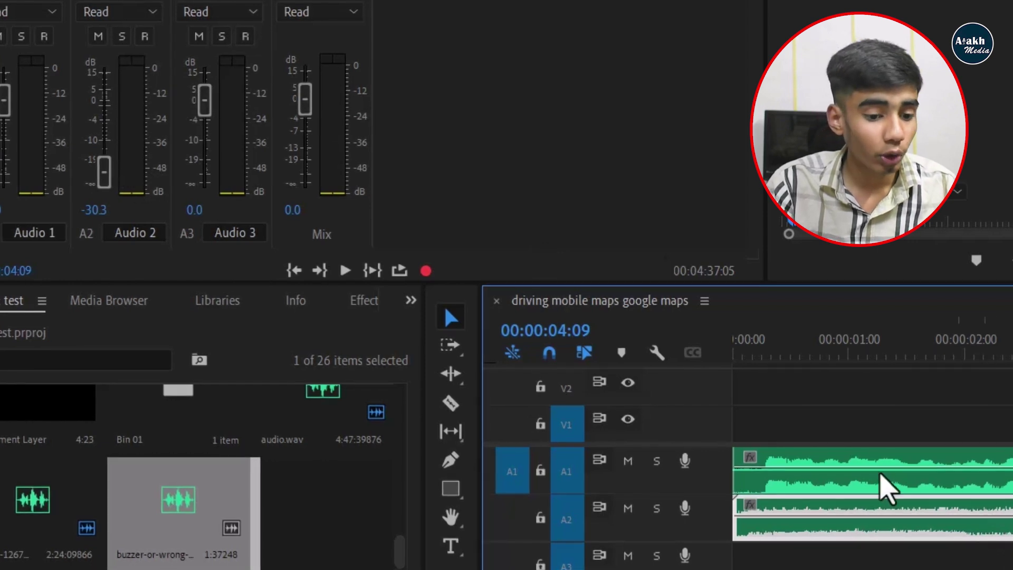
# Step: Set the Audio 2 track volume to exactly -28 dB and play the sequence to check the balance
pyautogui.click(101, 212)
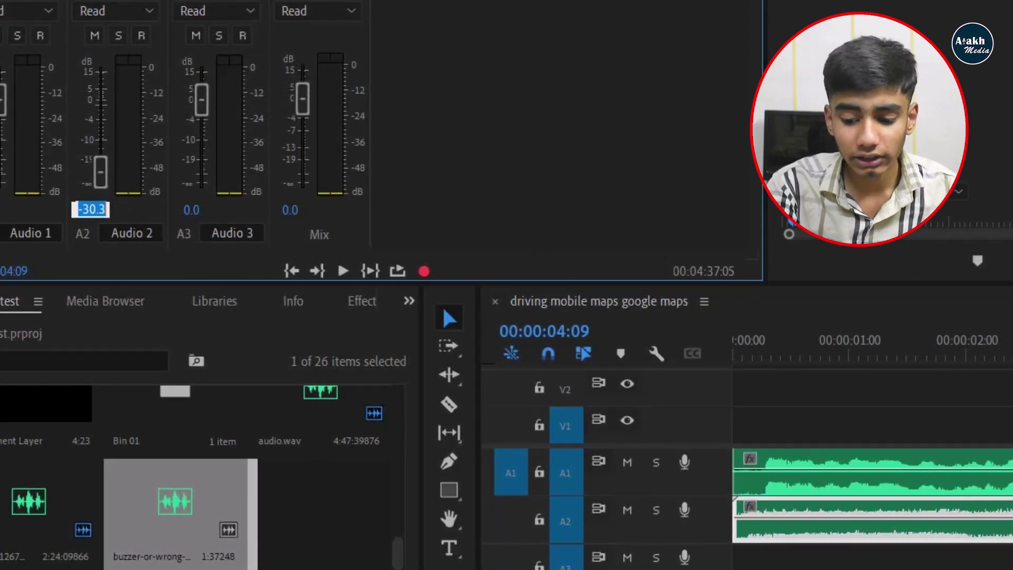
pyautogui.write('-28')
pyautogui.press('Return')
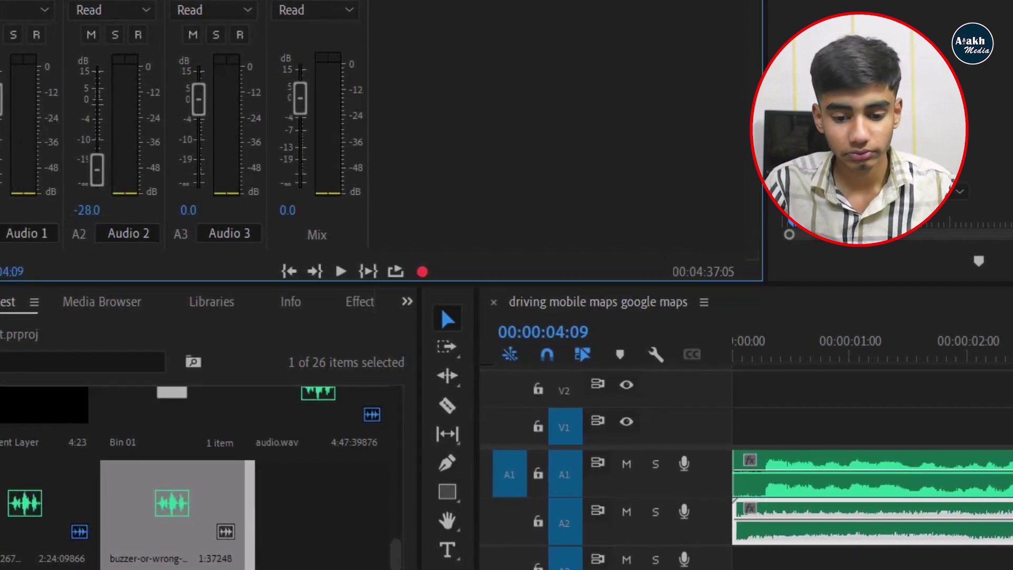
pyautogui.click(877, 357)
pyautogui.press('space')
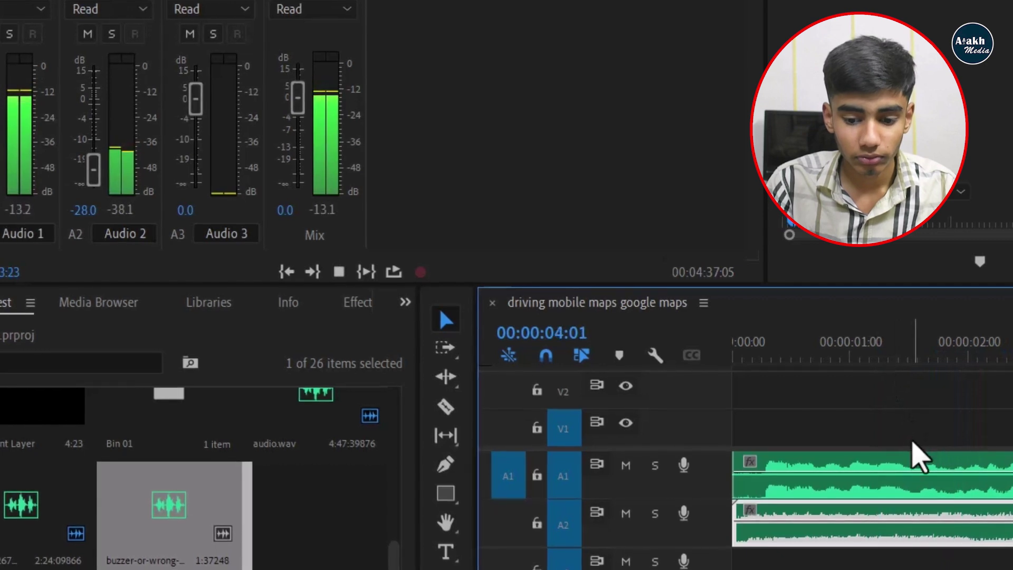
pyautogui.press('space')
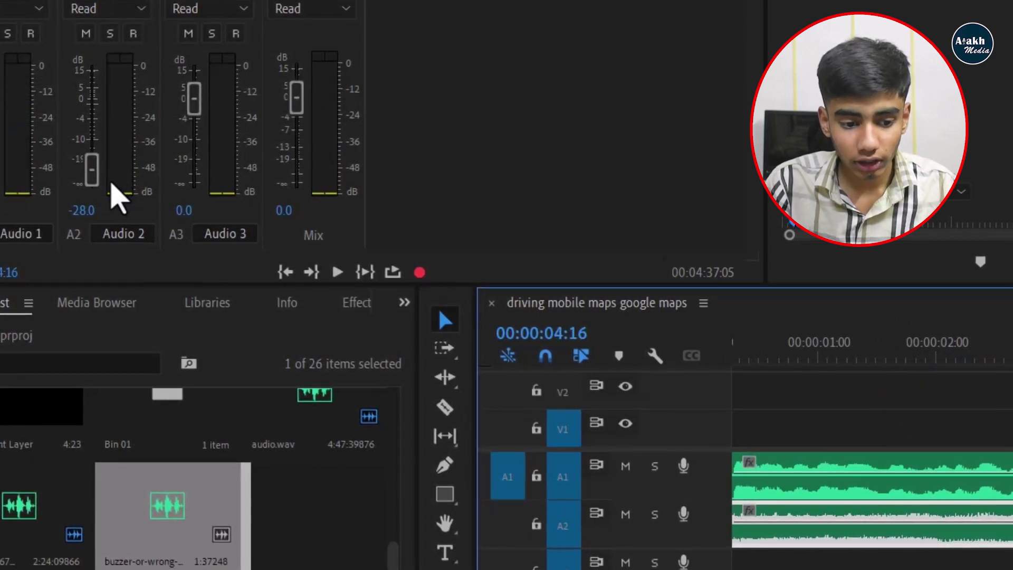
# Step: Raise the Audio 2 track volume to -21.6 dB and play back the sequence to check it against Audio 1
pyautogui.click(95, 177)
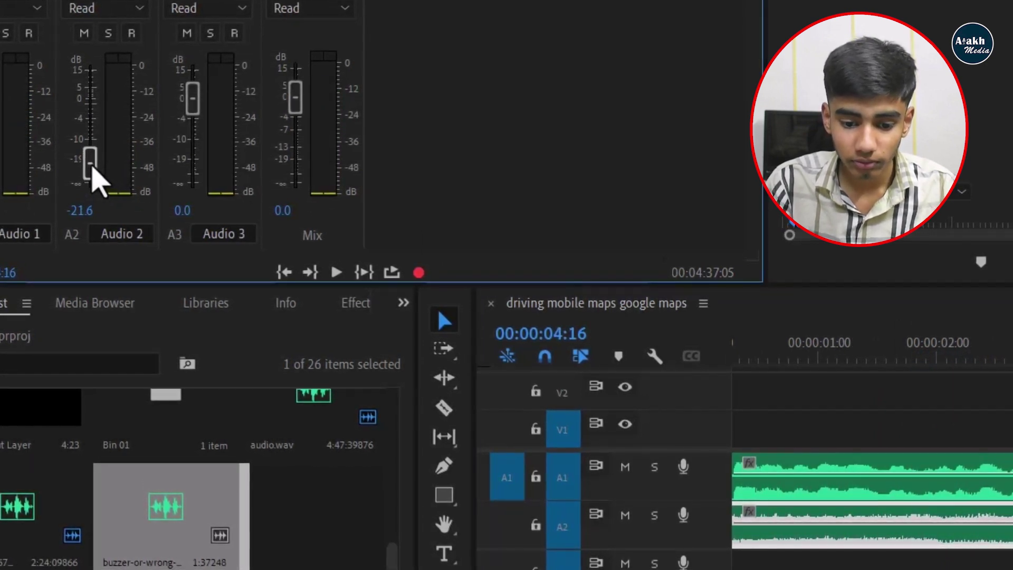
pyautogui.press('space')
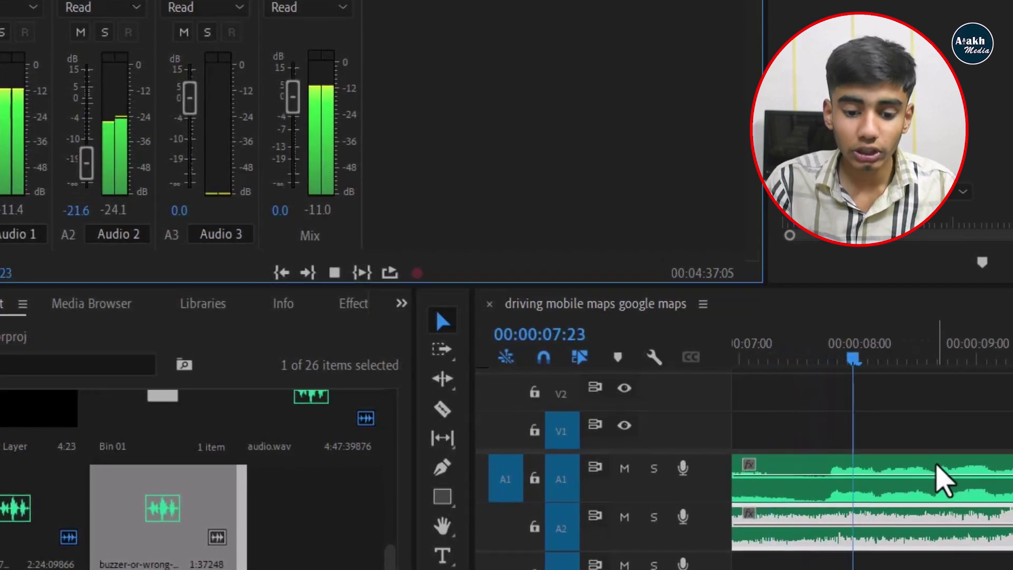
pyautogui.press('space')
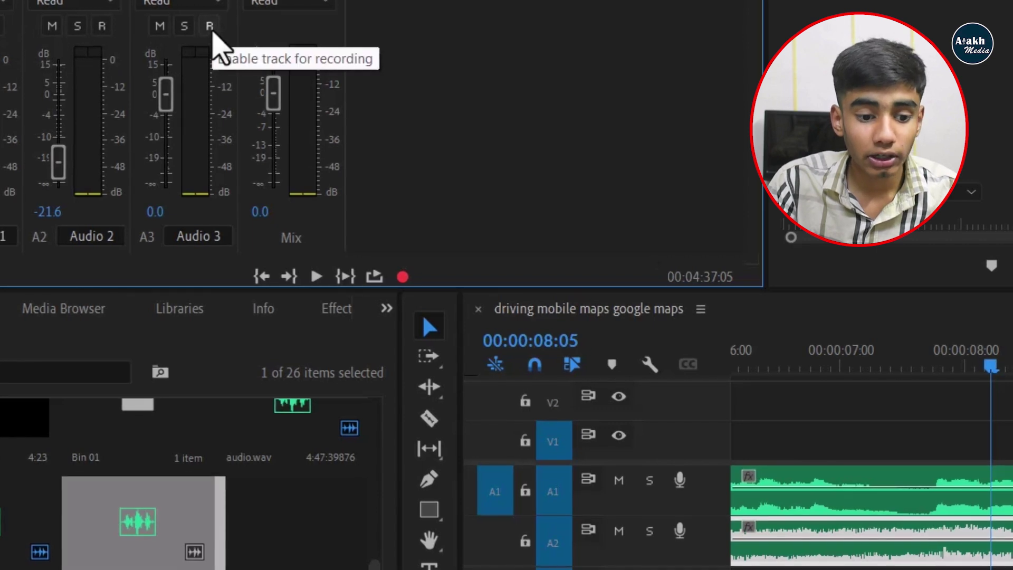
# Step: Enable the Audio 3 track for recording, place the playhead at 00:00:07:11, and disable recording again
pyautogui.click(210, 27)
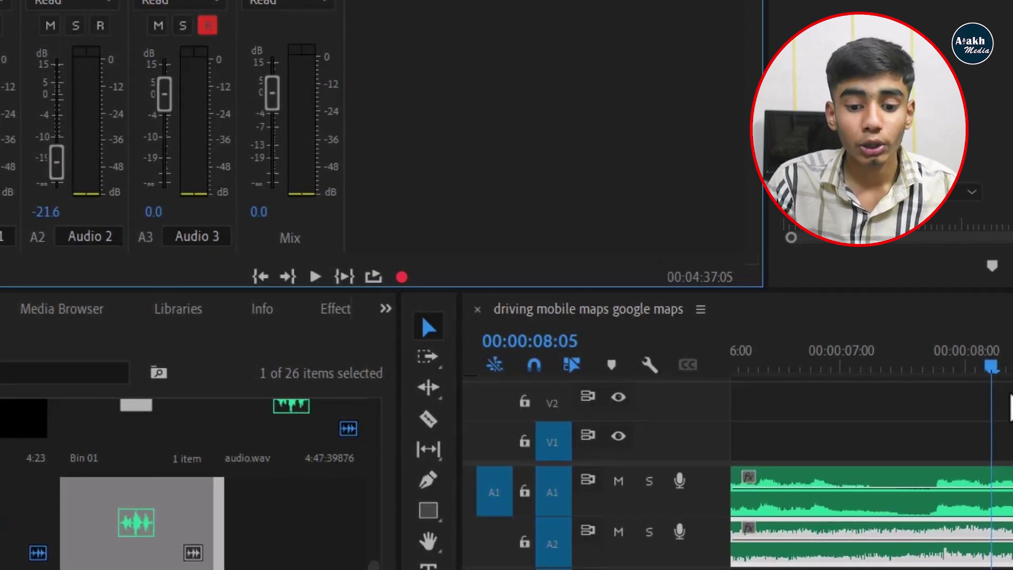
pyautogui.click(899, 369)
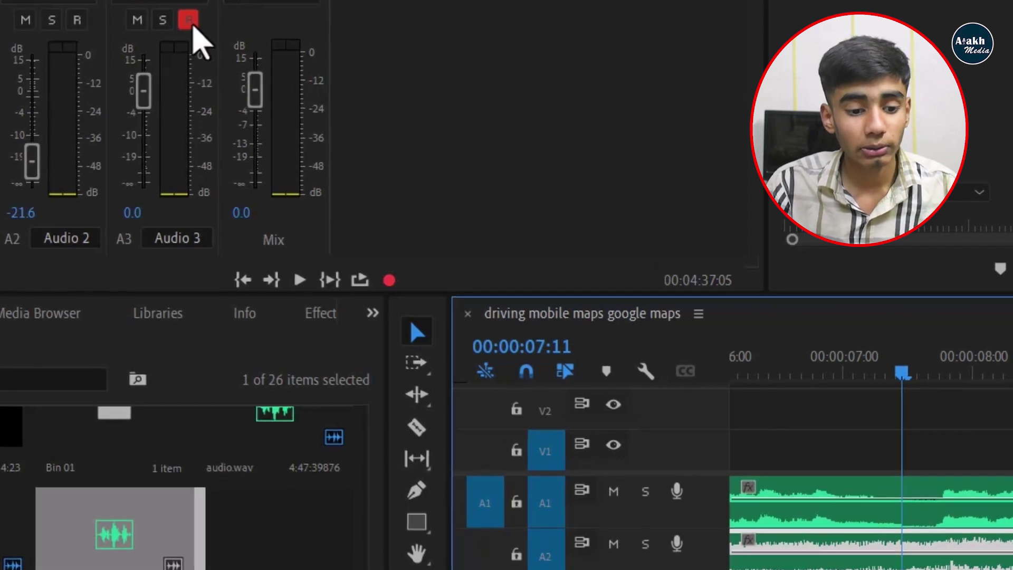
pyautogui.click(189, 20)
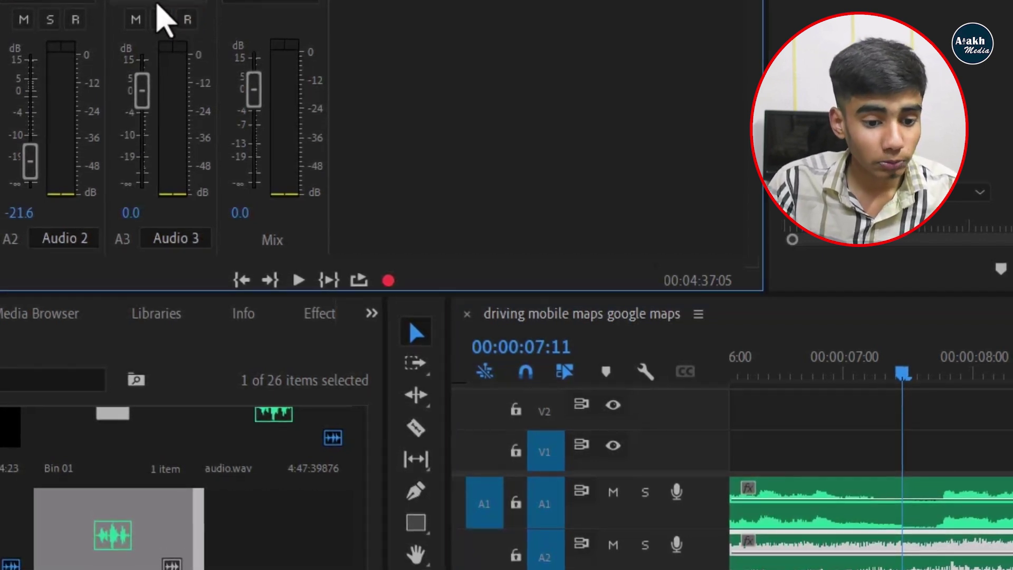
# Step: Review the automation modes available for the Audio 3 track and keep it on Read
pyautogui.click(158, 6)
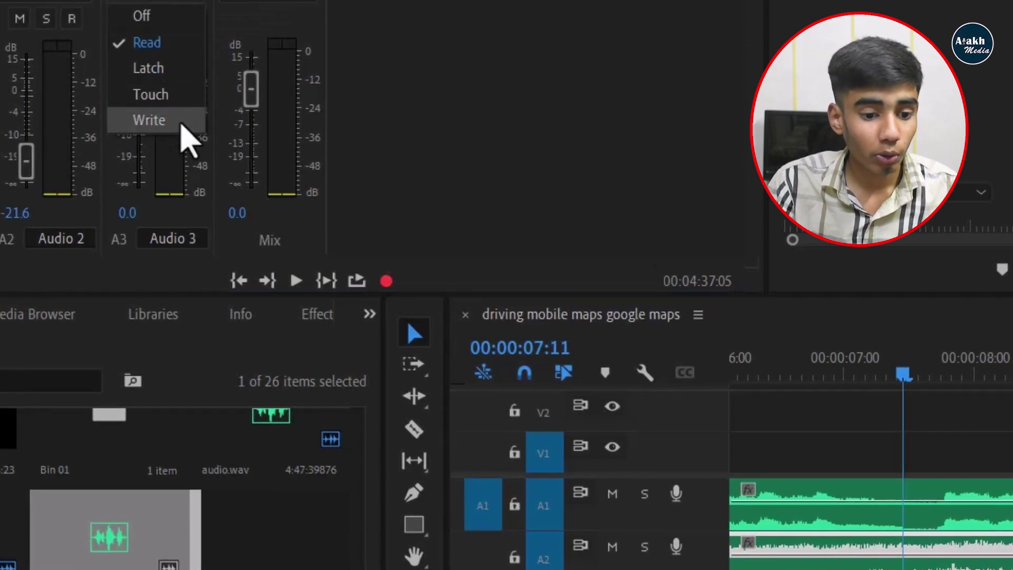
pyautogui.click(179, 48)
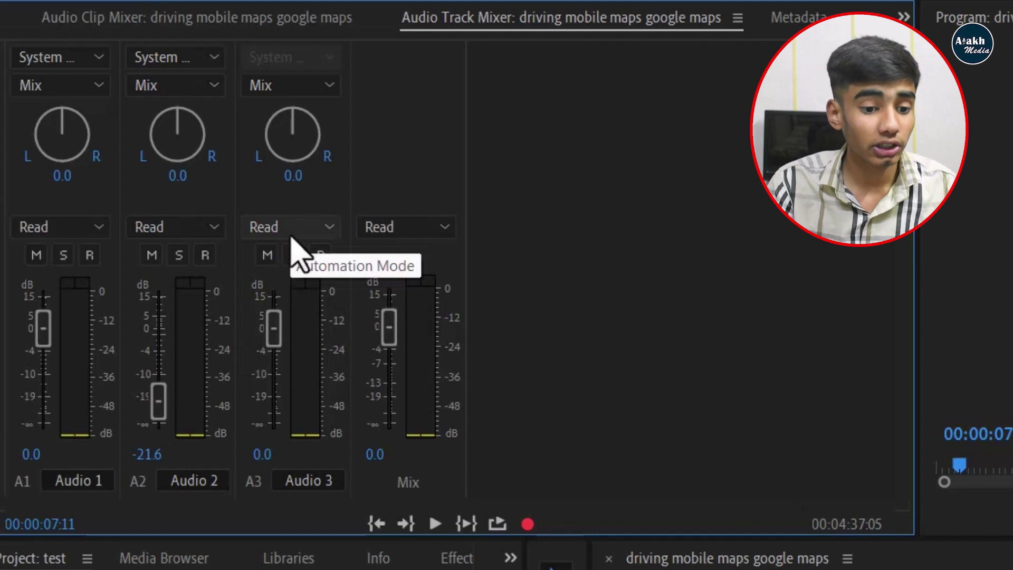
pyautogui.click(292, 236)
pyautogui.click(308, 207)
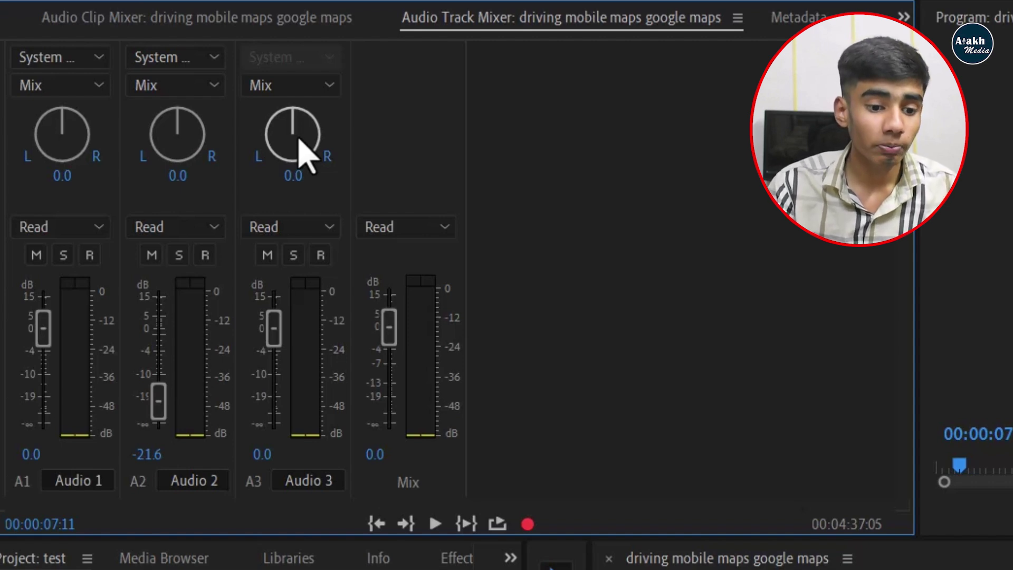
# Step: Try panning the Audio 3 track left to -16.0 and right to 13.6, and reset its balance to 0
pyautogui.moveTo(287, 123); pyautogui.dragTo(278, 147)
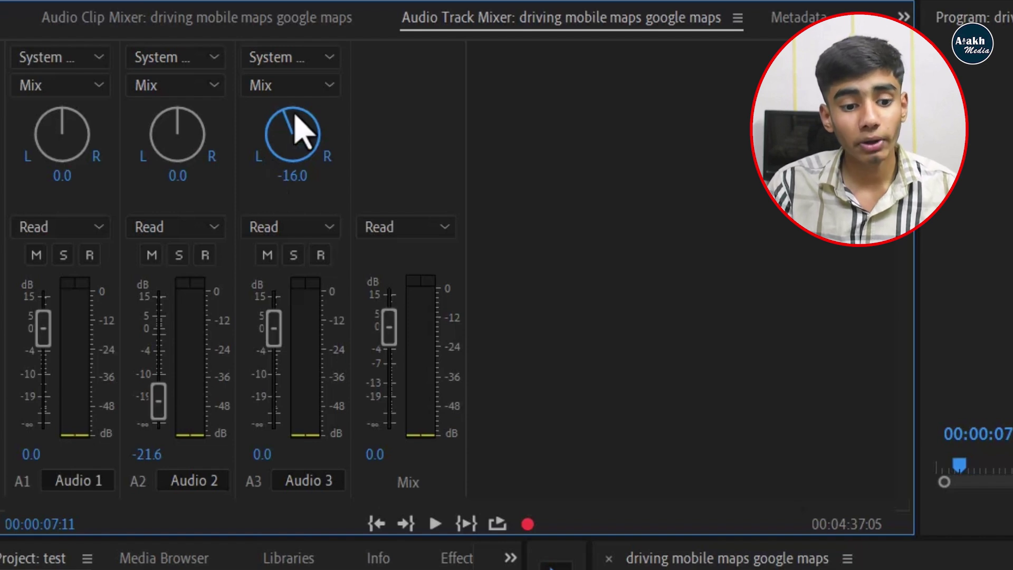
pyautogui.moveTo(289, 132); pyautogui.dragTo(346, 145)
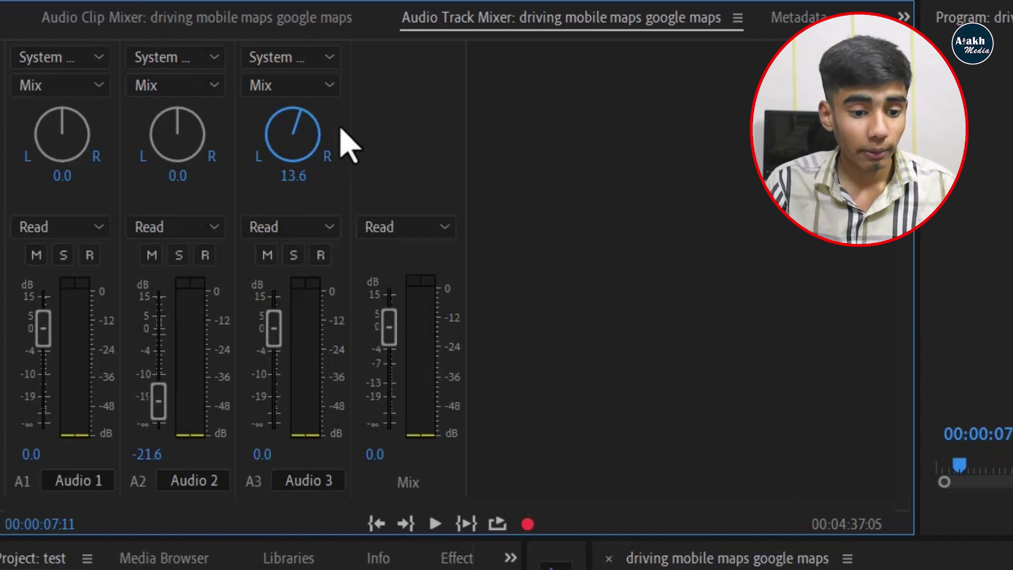
pyautogui.click(304, 174)
pyautogui.write('0')
pyautogui.press('Return')
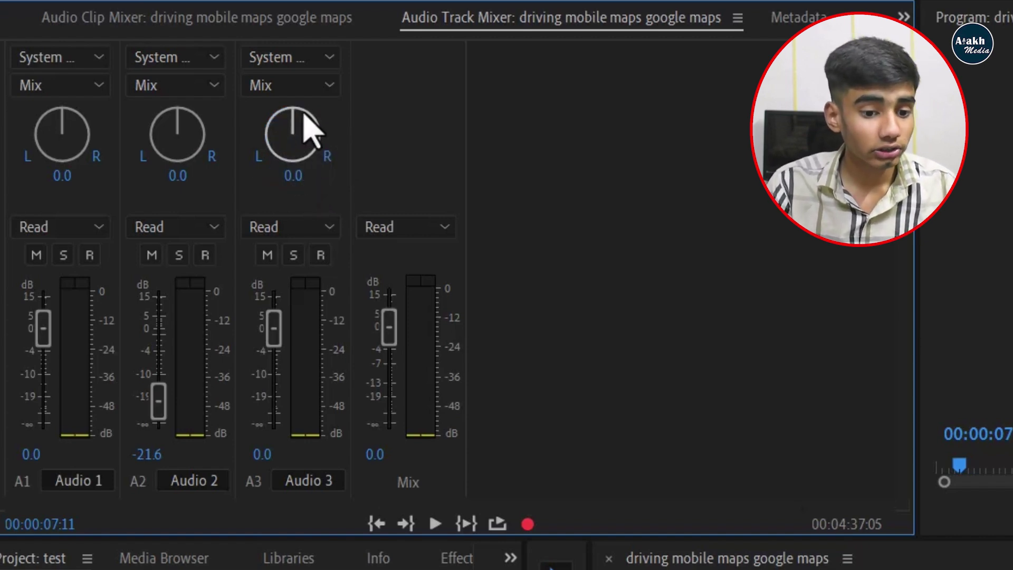
# Step: Check the Audio 3 track's output and input assignments, keeping Mix and the System Default microphone
pyautogui.click(328, 88)
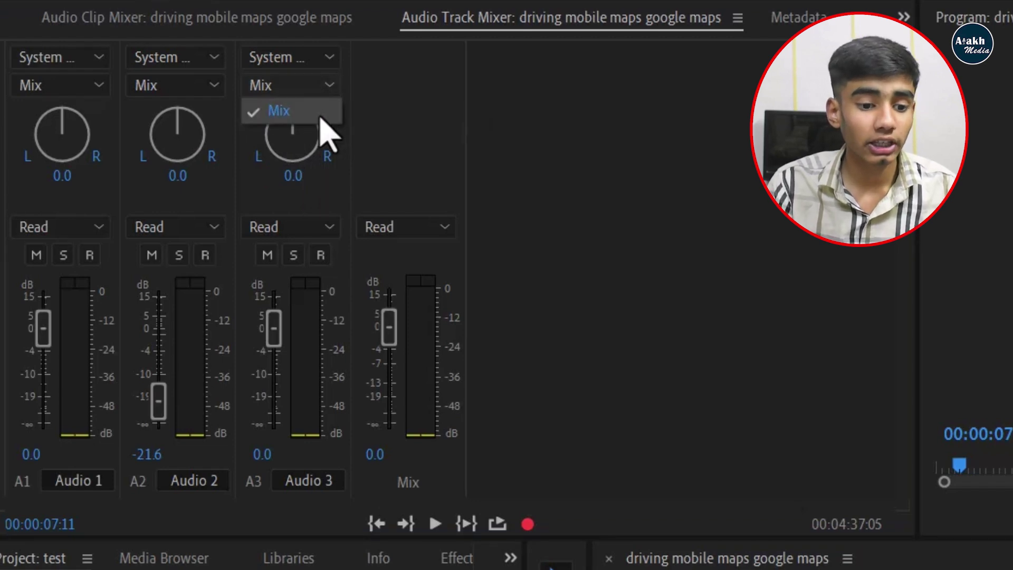
pyautogui.click(321, 117)
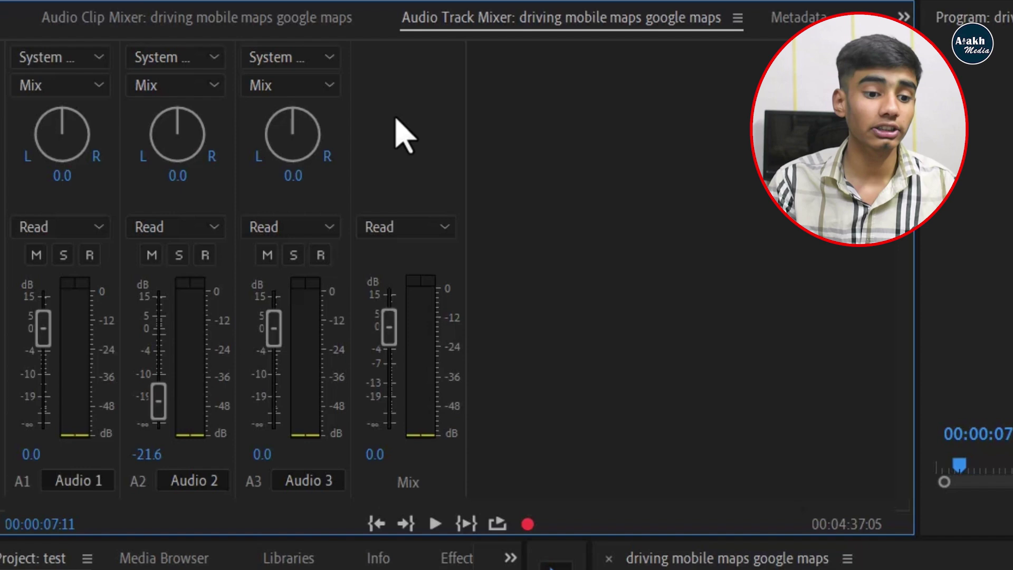
pyautogui.click(316, 58)
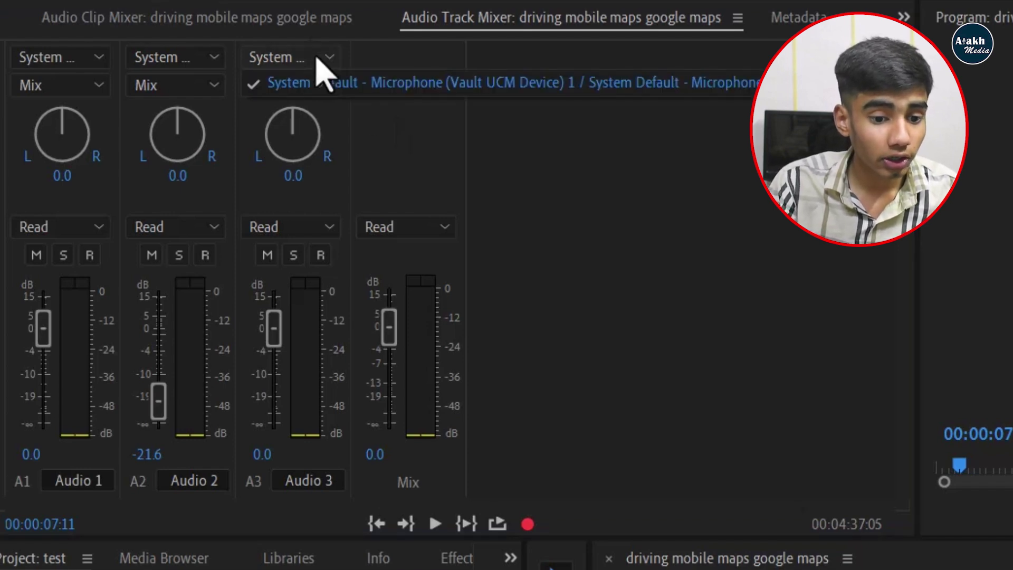
pyautogui.click(351, 85)
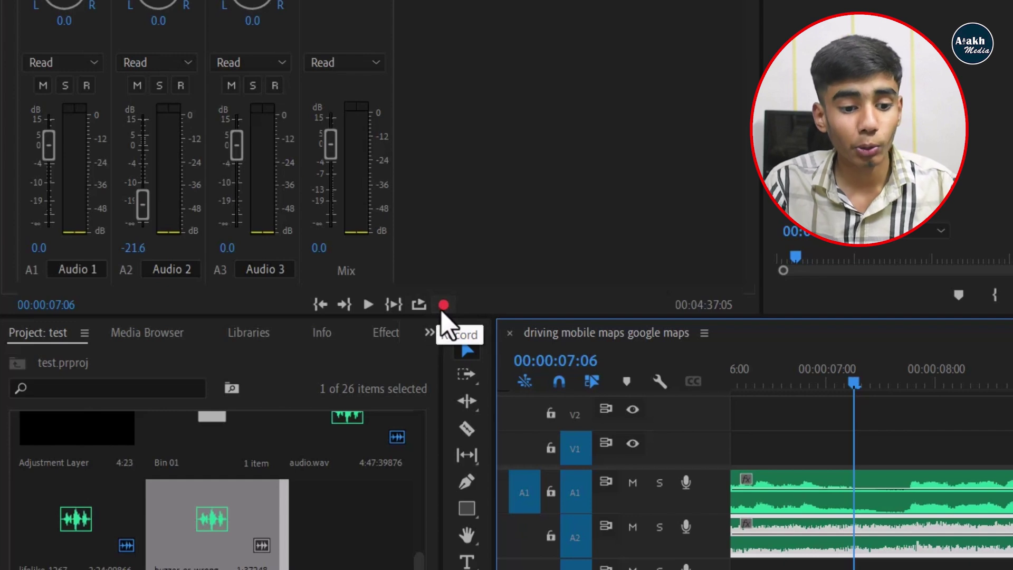
# Step: Enable the Audio 2 track for recording and switch to the Audio Clip Mixer
pyautogui.click(181, 85)
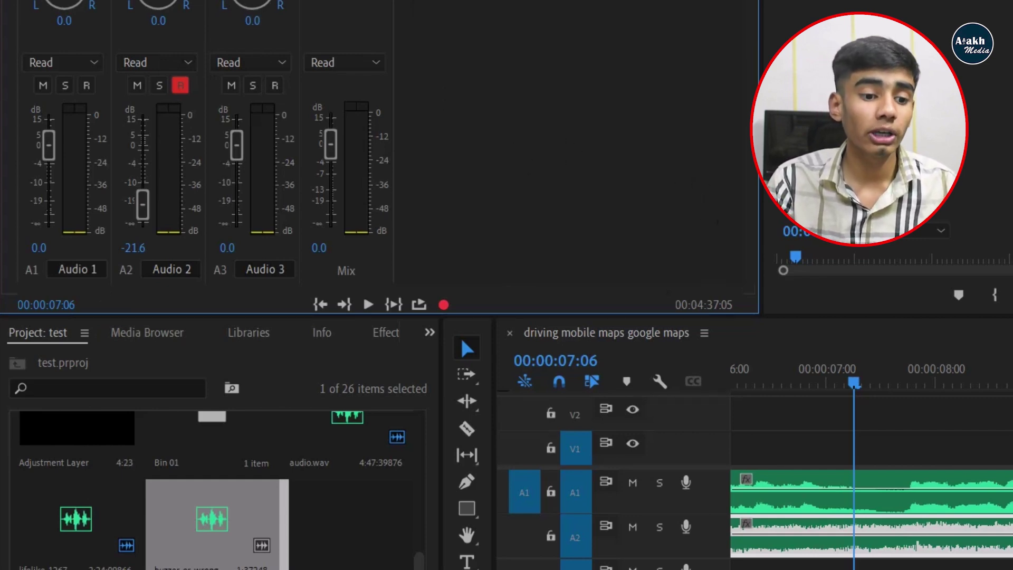
pyautogui.click(381, 0)
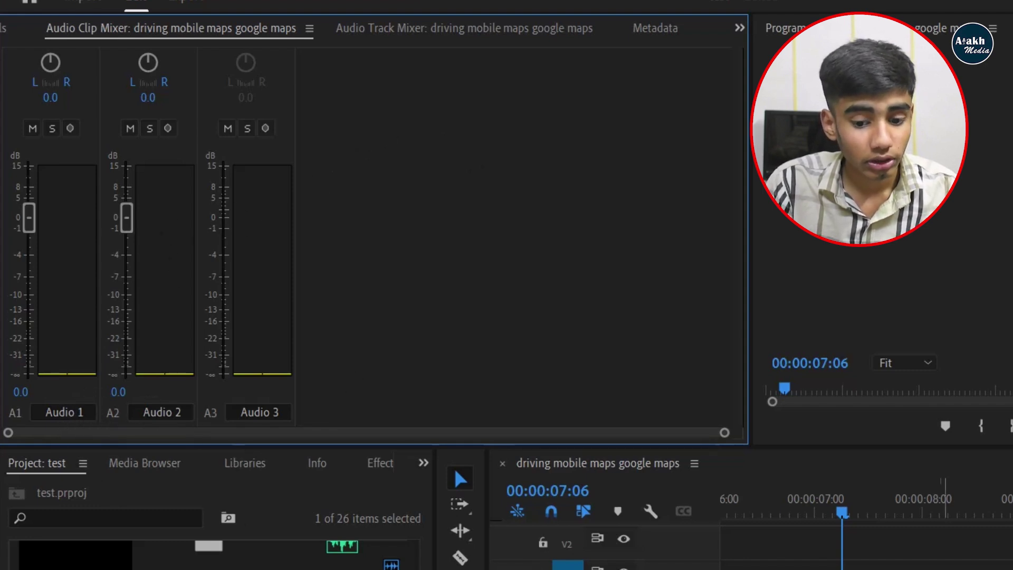
pyautogui.click(911, 566)
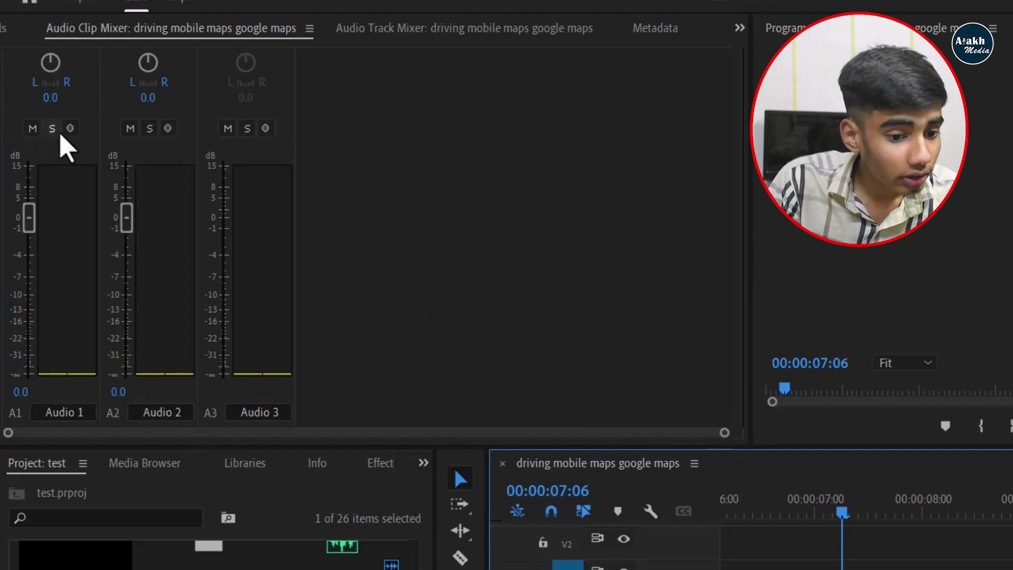
# Step: Mute and solo Audio 1 in the Audio Clip Mixer, comparing with its track header, and turn both off again
pyautogui.click(33, 128)
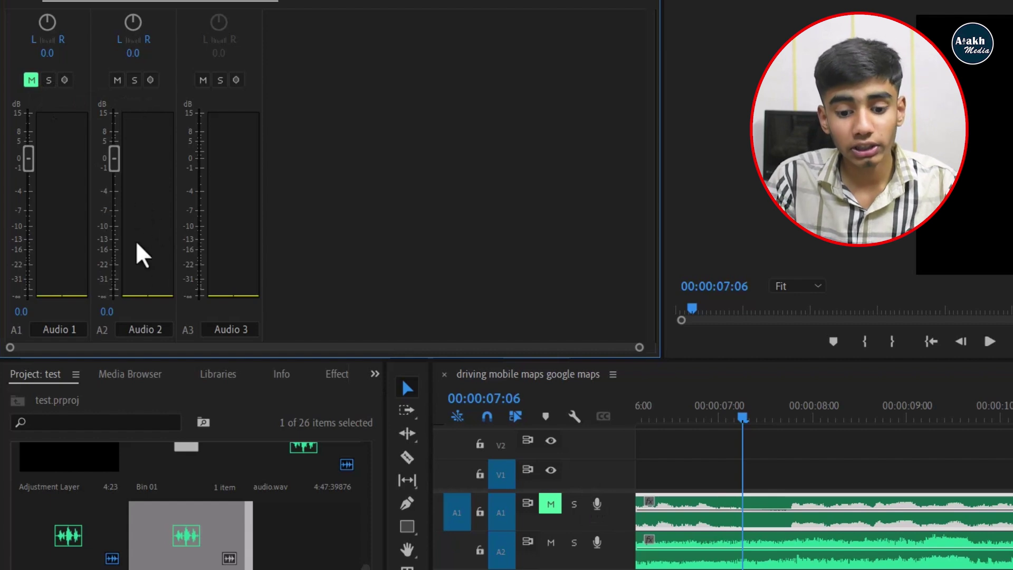
pyautogui.scroll(3, 760, 531)
pyautogui.scroll(-1, 765, 546)
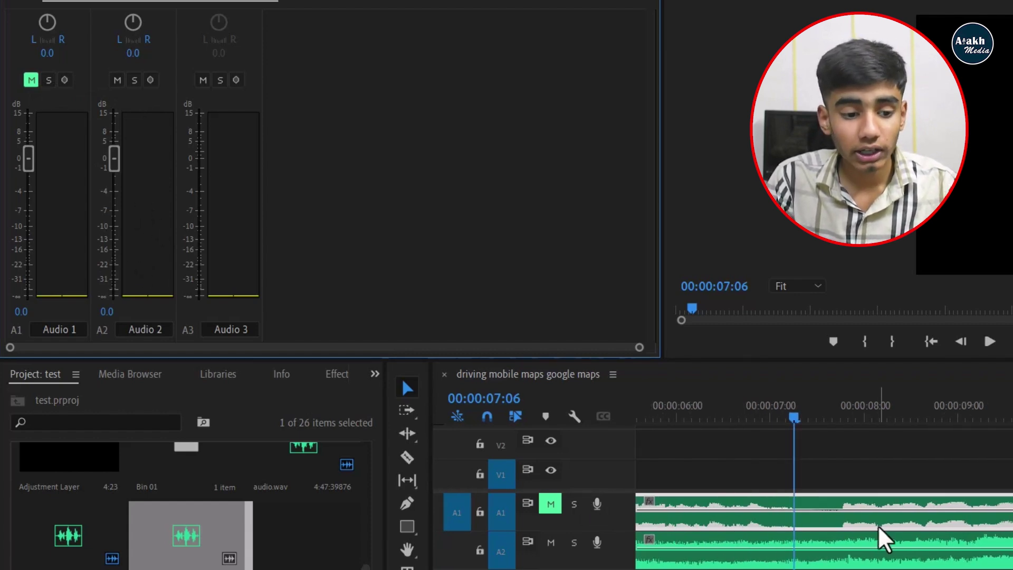
pyautogui.scroll(-3, 878, 538)
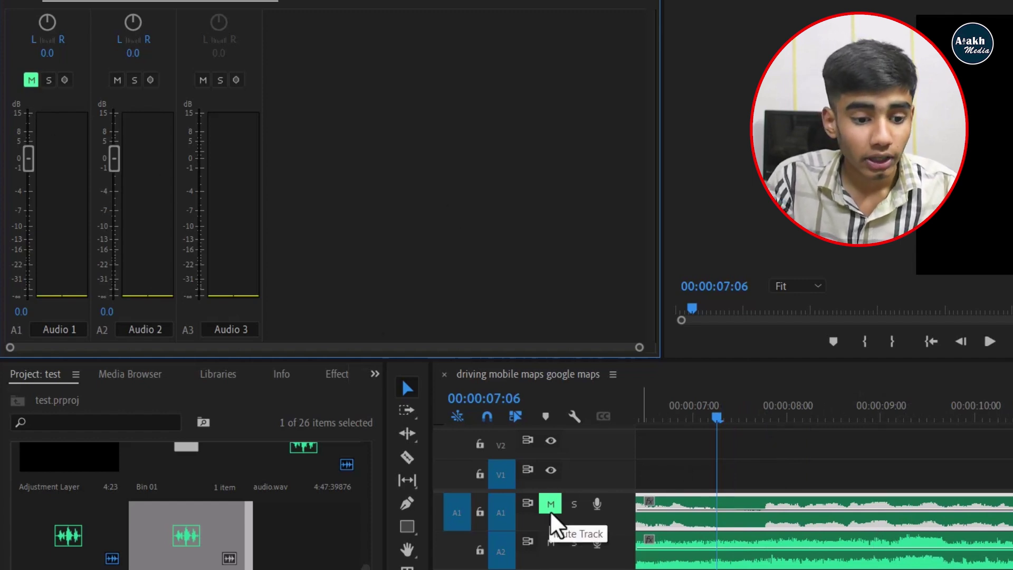
pyautogui.click(49, 80)
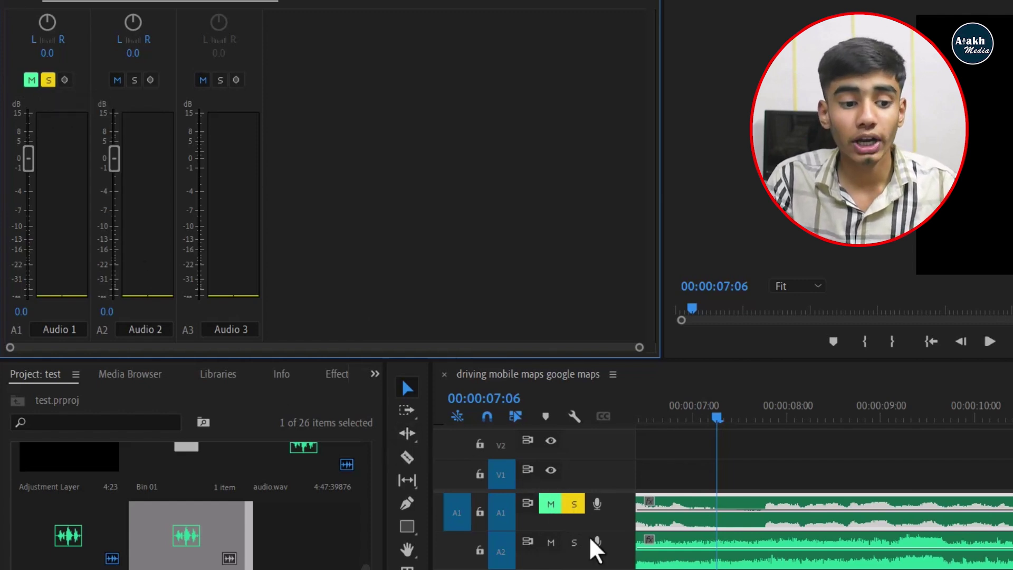
pyautogui.click(49, 79)
pyautogui.click(32, 81)
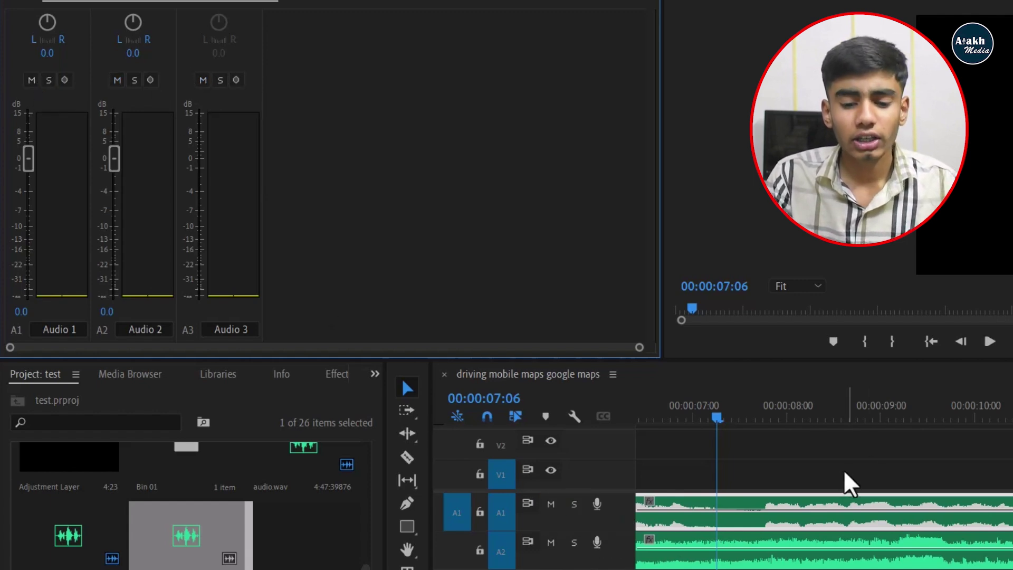
# Step: Lower the volume of the clip on Audio 3 near 00:00:16:00 to -1.0 dB in the Audio Clip Mixer
pyautogui.scroll(-3, 739, 464)
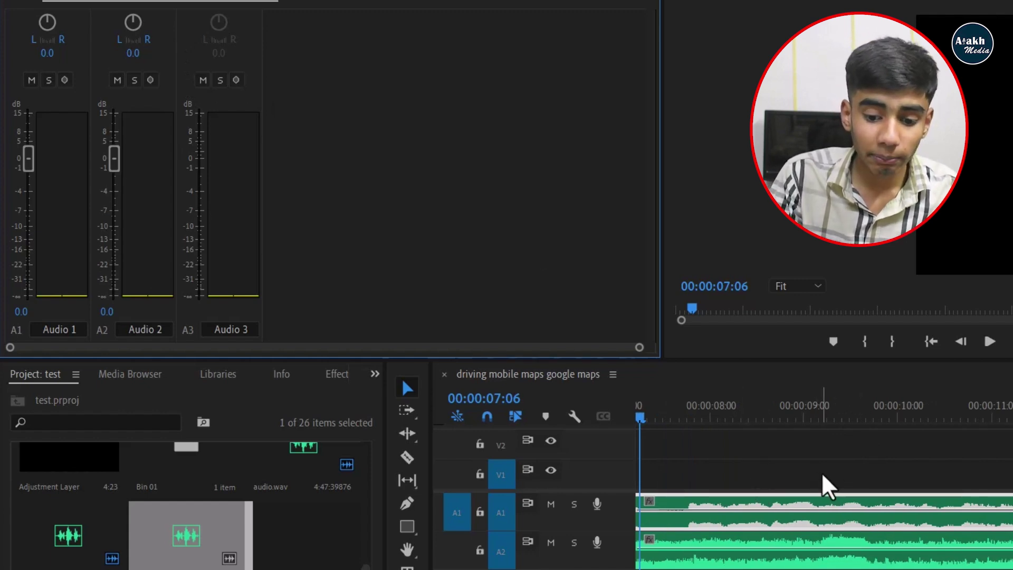
pyautogui.scroll(-3, 819, 524)
pyautogui.scroll(-14, 810, 530)
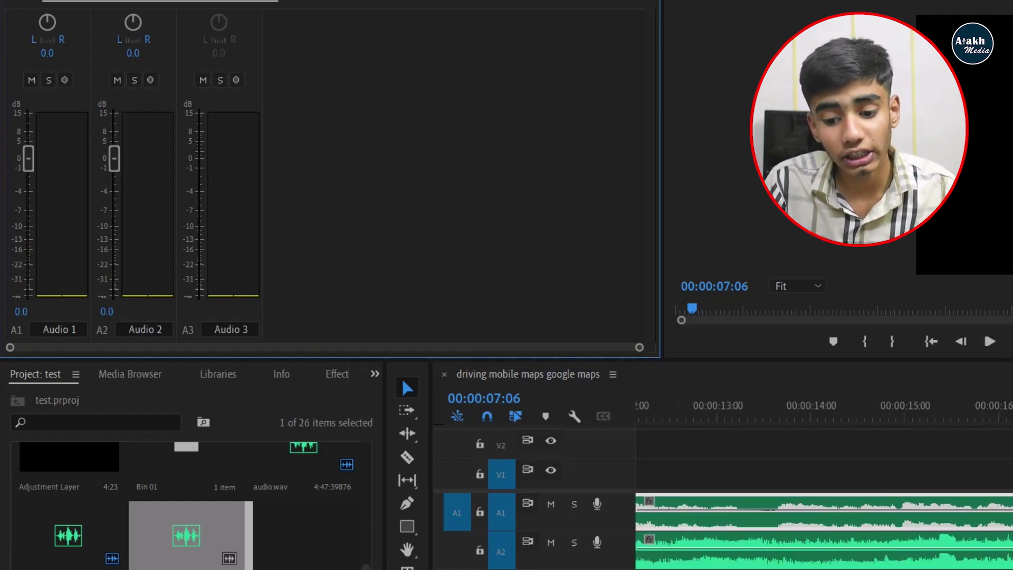
pyautogui.click(823, 469)
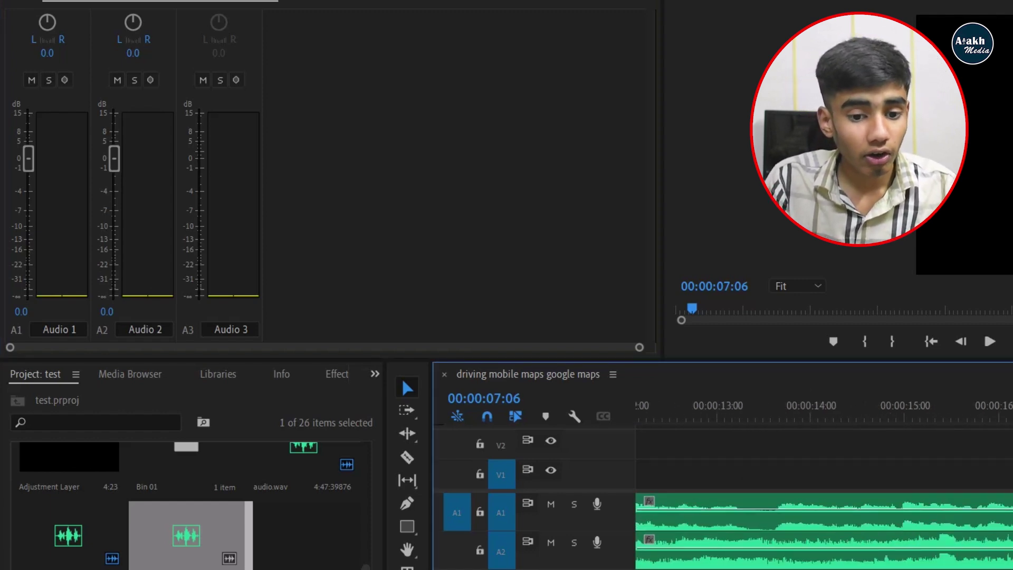
pyautogui.click(211, 0)
pyautogui.click(552, 2)
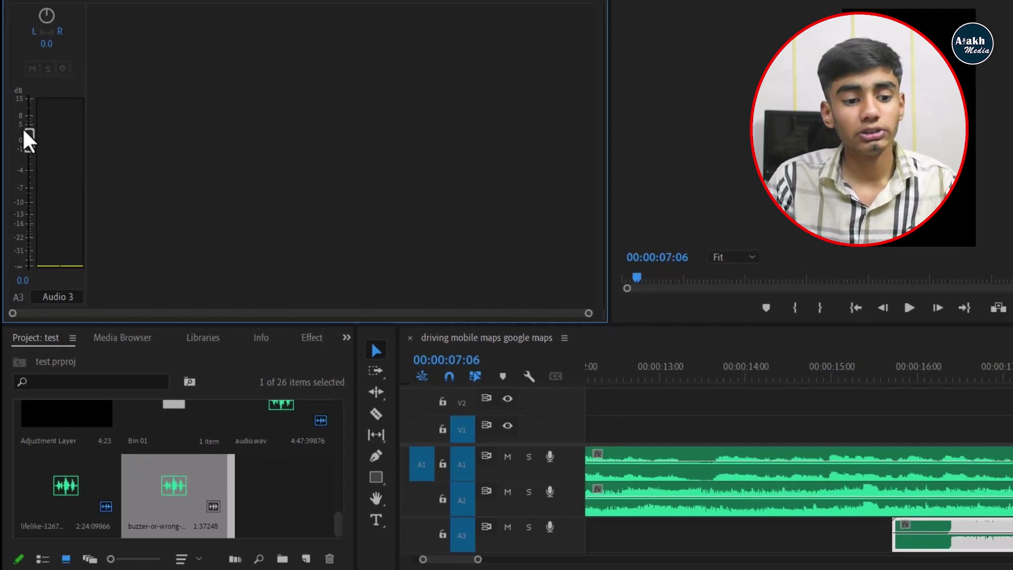
pyautogui.moveTo(30, 142)
pyautogui.mouseDown()
pyautogui.moveTo(33, 155)
pyautogui.moveTo(41, 150)
pyautogui.mouseUp()
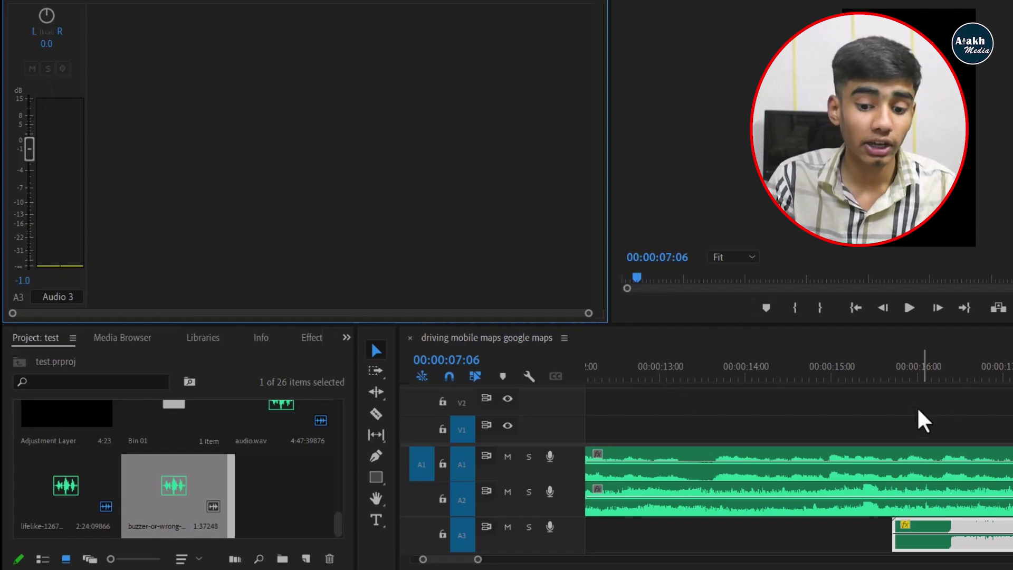
# Step: Play the sequence from 00:00:14:04 through the Audio 3 clip to check the clip levels
pyautogui.click(739, 465)
pyautogui.click(759, 369)
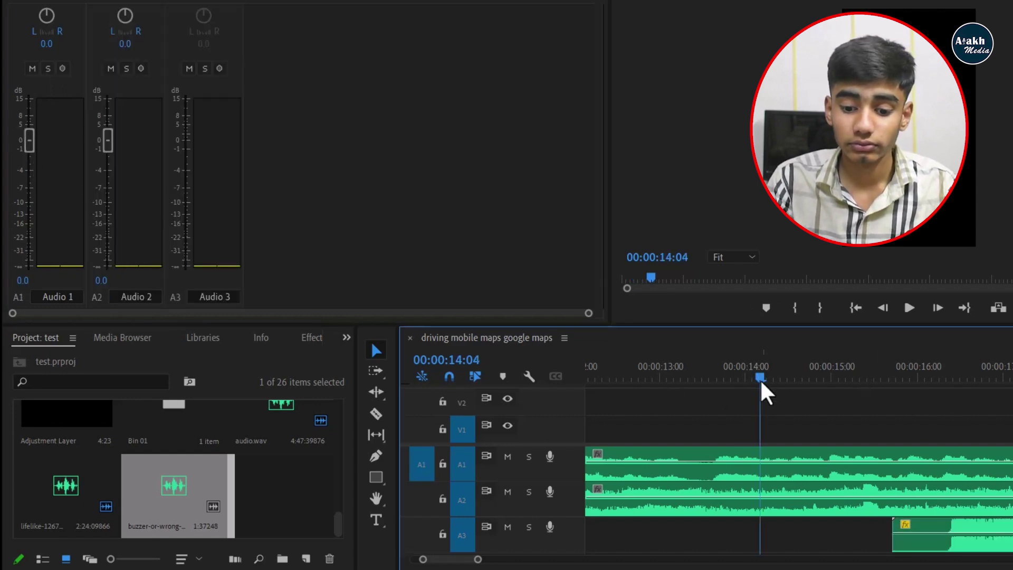
pyautogui.press('space')
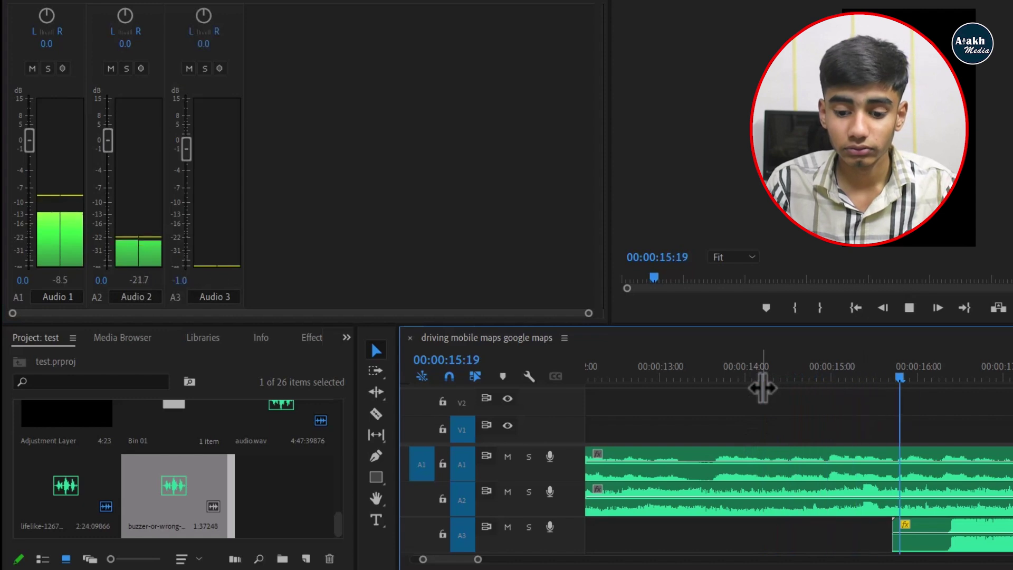
pyautogui.press('space')
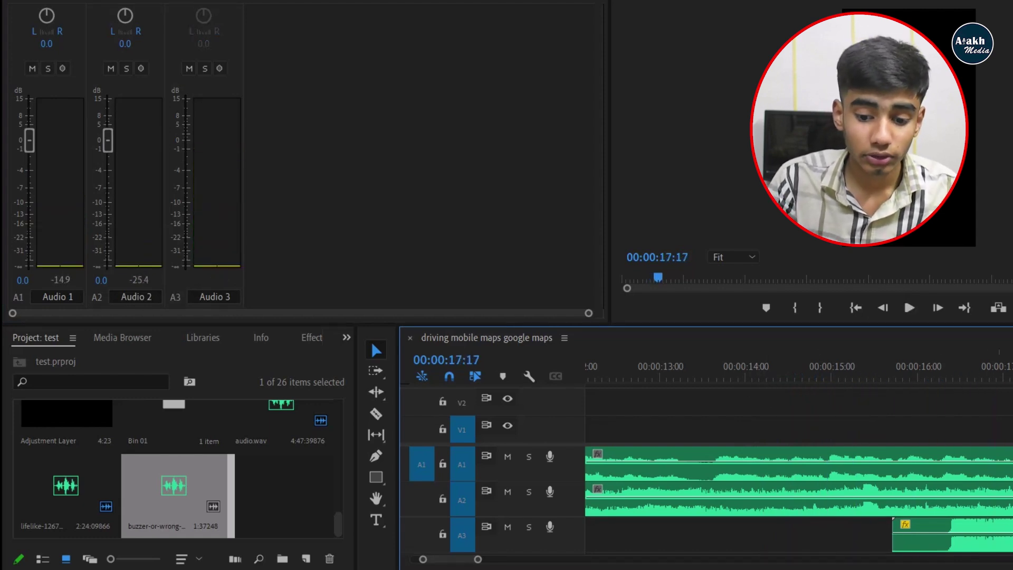
# Step: At 00:00:16:05, lower the Audio 3 clip to -3.2 dB and the Audio 1 clip to -2.7 dB, and play them back
pyautogui.click(935, 377)
pyautogui.moveTo(186, 149); pyautogui.dragTo(188, 163)
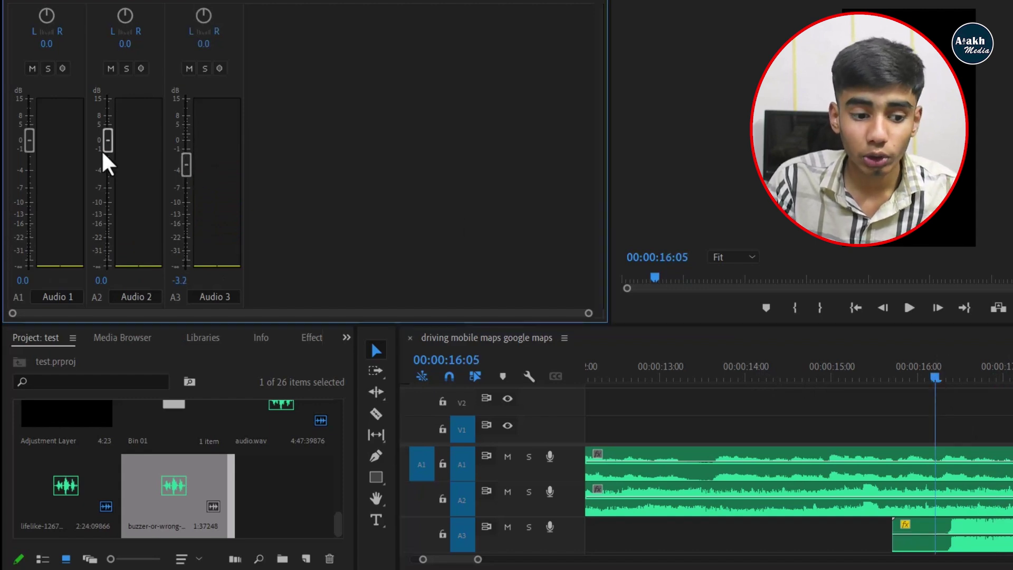
pyautogui.moveTo(30, 138); pyautogui.dragTo(32, 146)
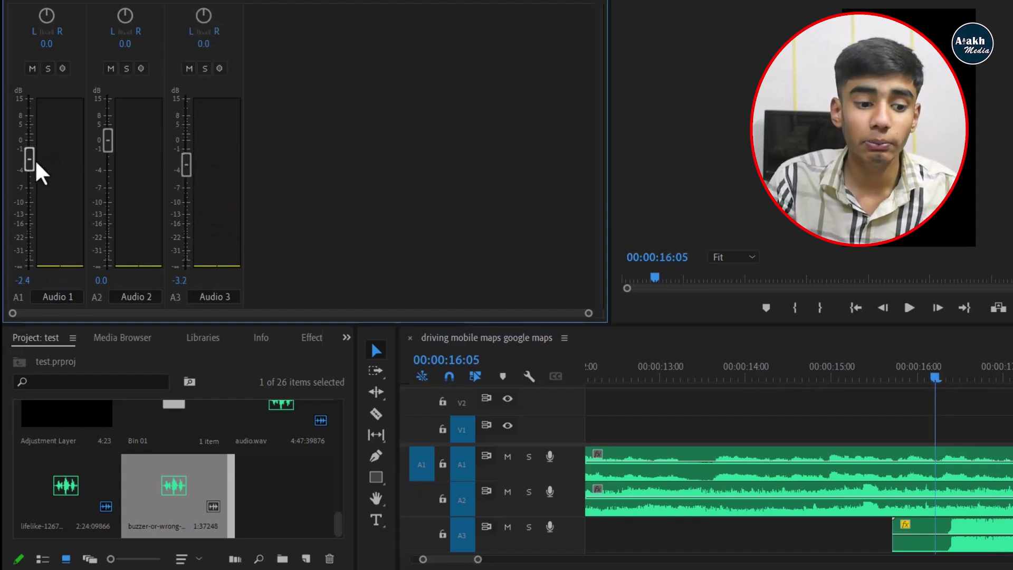
pyautogui.press('space')
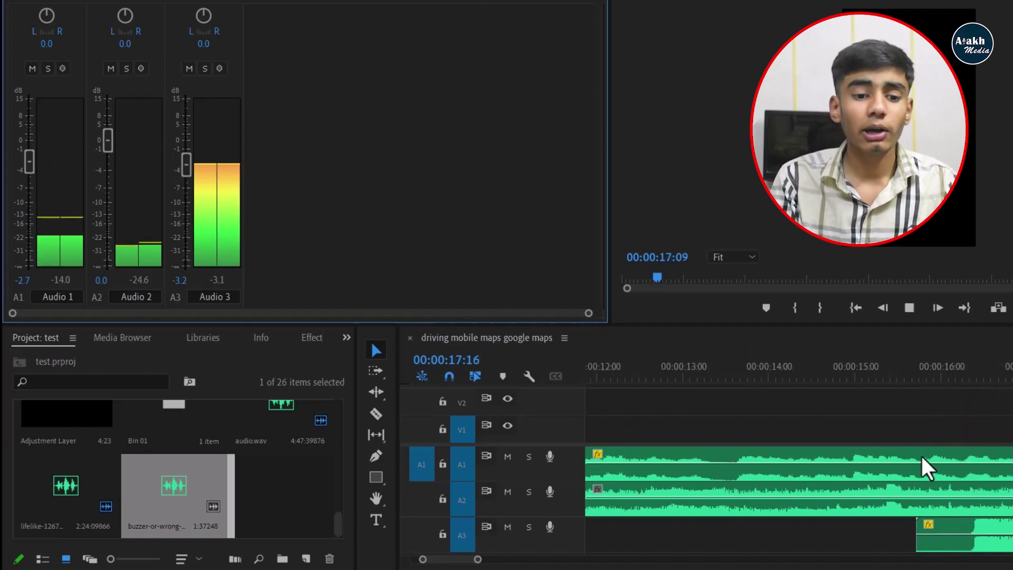
pyautogui.press('space')
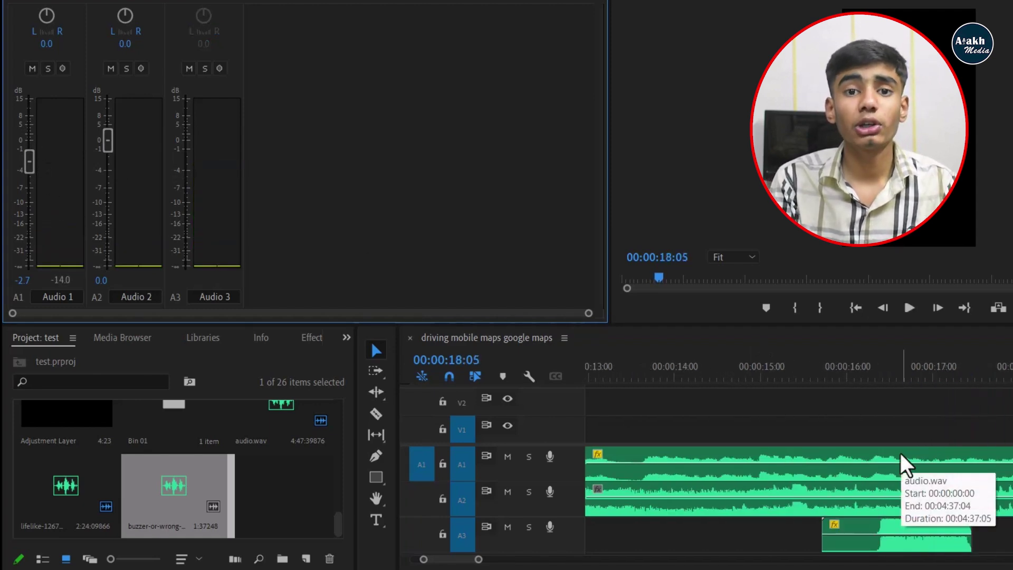